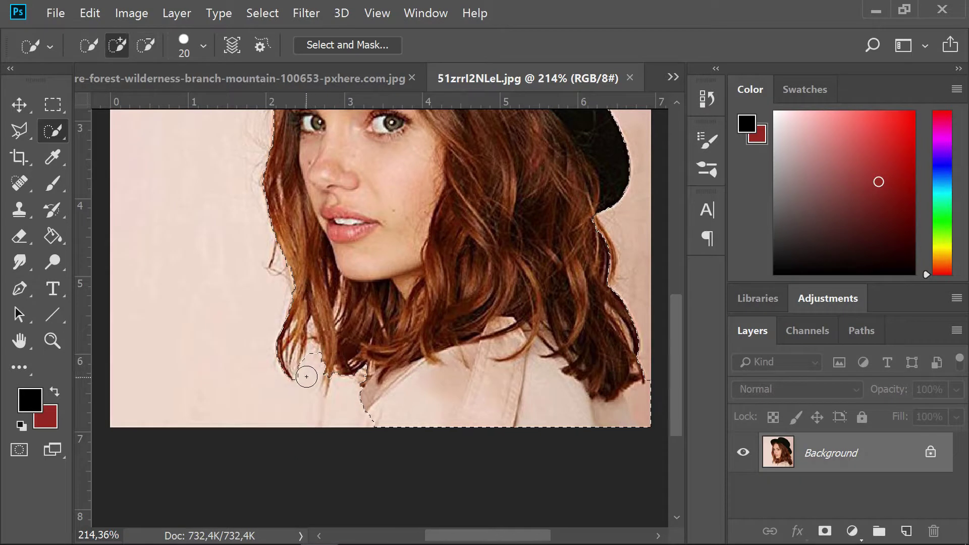
Step: Refine the Quick Selection of the woman along her lower hair strands and shoulder, reducing the brush size to 10
left_click_drag(308, 389, 313, 333)
key("bracketleft")
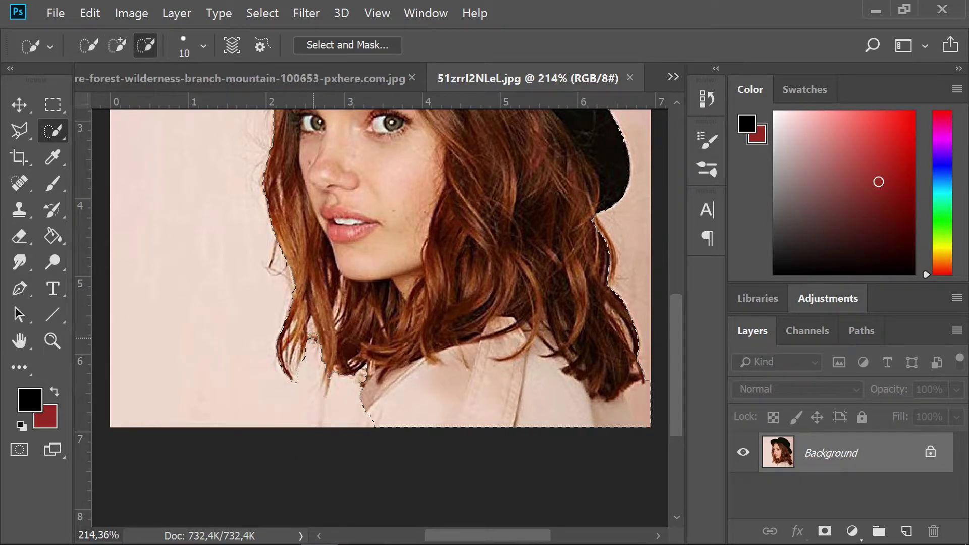
left_click_drag(328, 371, 341, 402)
scroll(543, 380, "right", 3)
mouse_move(535, 390)
left_mouse_down("alt")
mouse_move(509, 433)
mouse_move(502, 416)
mouse_move(527, 425)
left_mouse_up("alt")
scroll(513, 425, "up", 2)
mouse_move(488, 300)
left_mouse_down()
mouse_move(520, 372)
mouse_move(507, 333)
left_mouse_up()
key("ctrl+0")
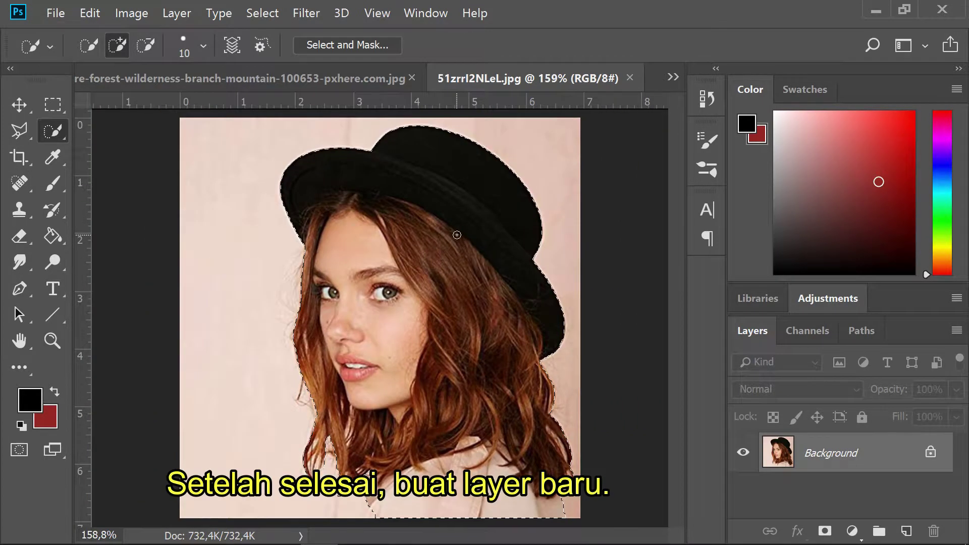
Step: Create a new document from the Art & Illustration 1080p preset, 1920 x 1080 px at 300 ppi
left_click(55, 10)
left_click(72, 32)
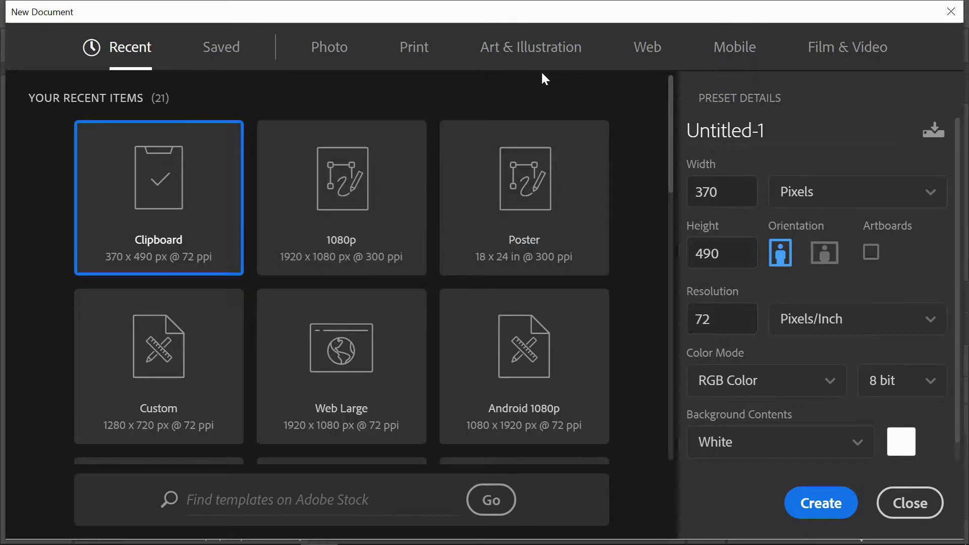
left_click(557, 60)
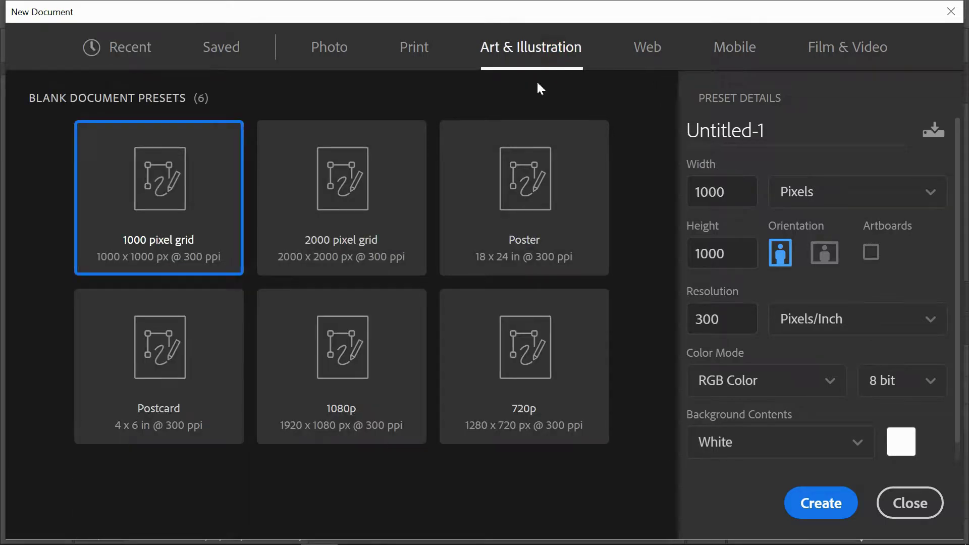
left_click(319, 358)
left_click(814, 502)
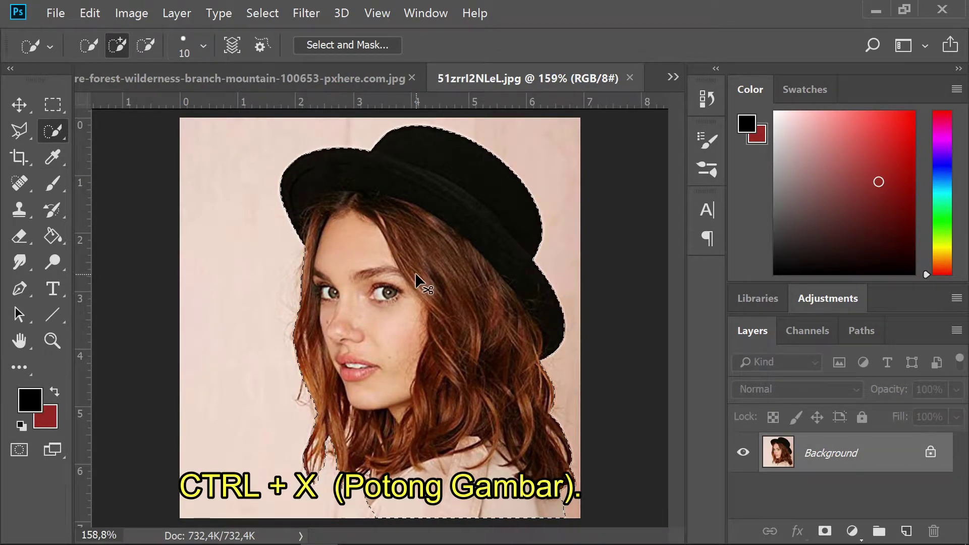
Step: Cut the selected woman out of the portrait photo and paste her into the Untitled-1 document
key("ctrl+x")
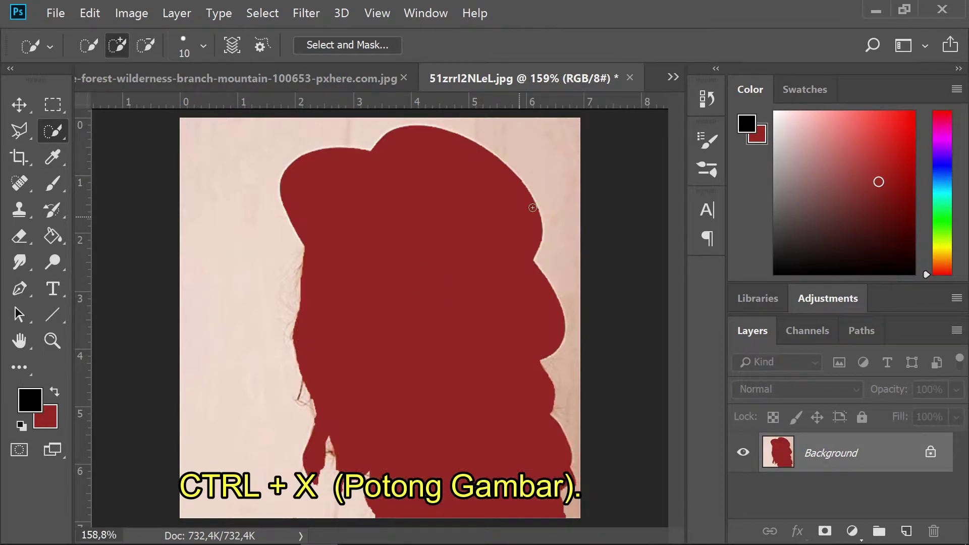
left_click(678, 78)
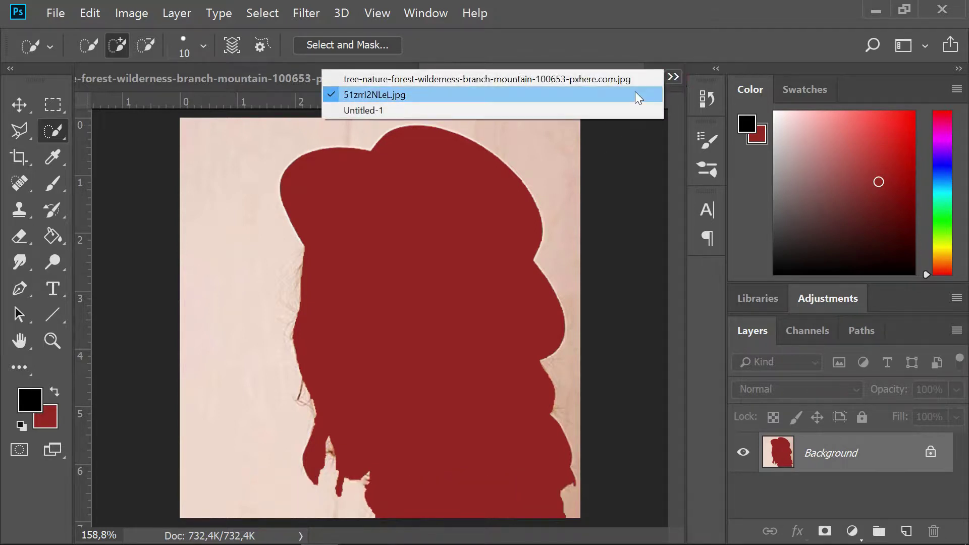
left_click(617, 104)
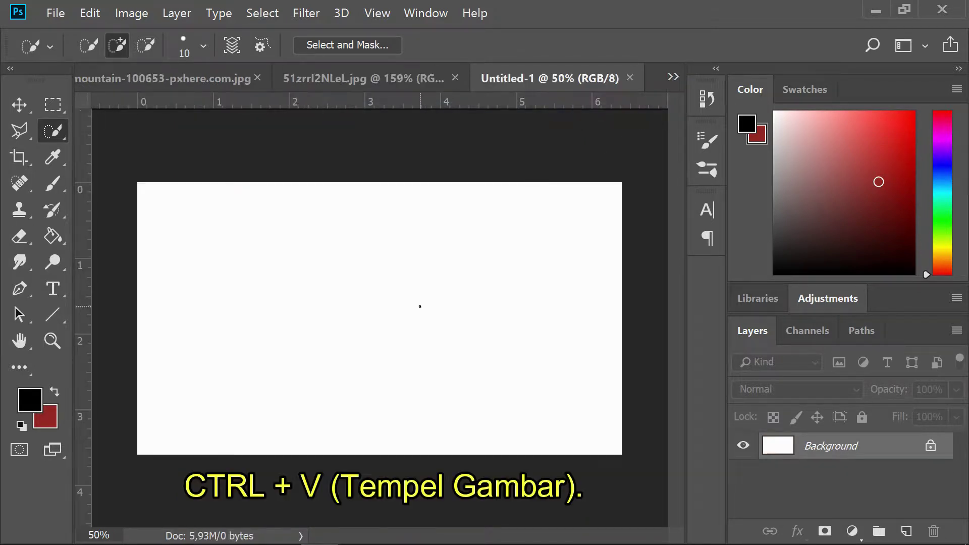
key("ctrl+v")
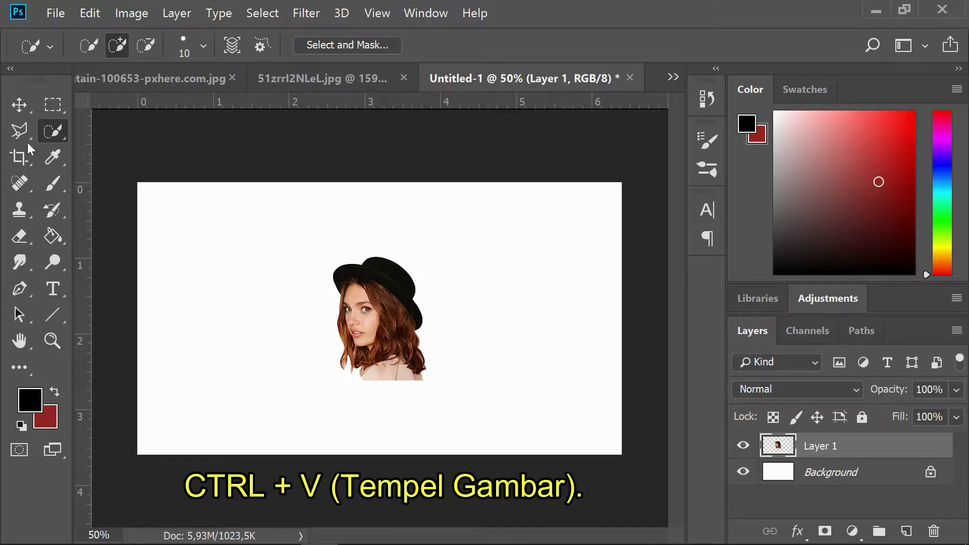
Step: Enlarge the pasted woman to about 193% width and 196% height and place her against the canvas's lower edge, right of centre
left_click(20, 105)
left_click_drag(426, 257, 464, 200)
left_click_drag(433, 275, 462, 302)
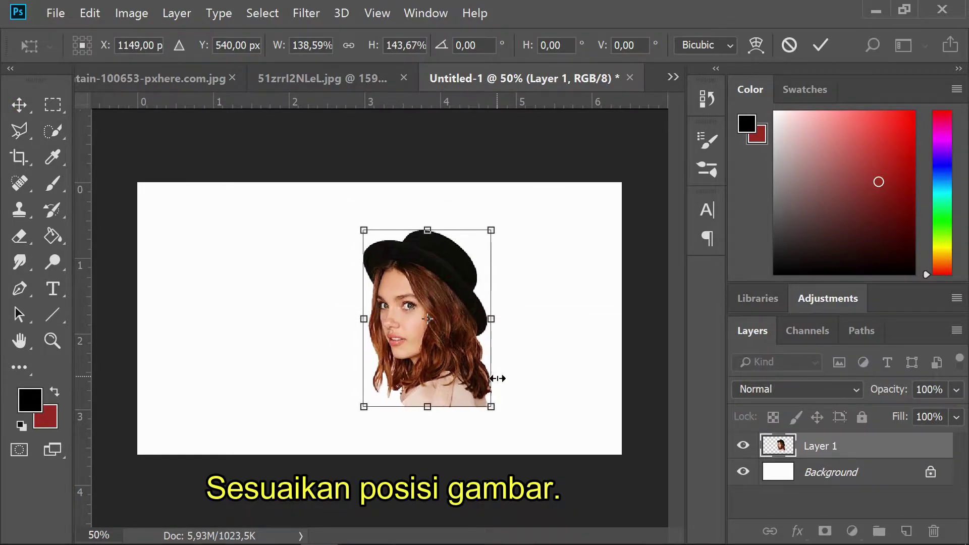
left_click_drag(491, 406, 538, 454)
left_click_drag(515, 413, 553, 413)
left_click_drag(578, 231, 576, 216)
left_click_drag(546, 299, 550, 298)
left_click_drag(579, 219, 585, 211)
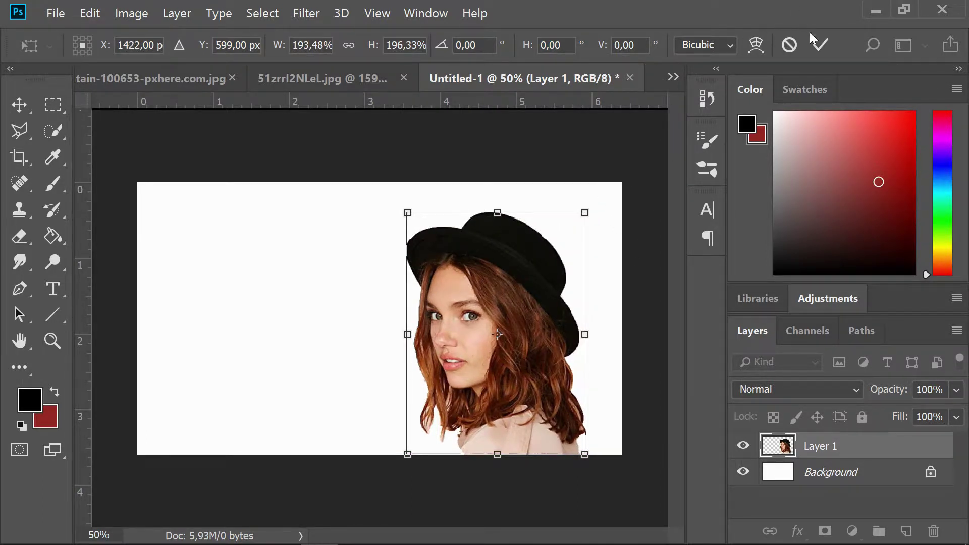
left_click(819, 45)
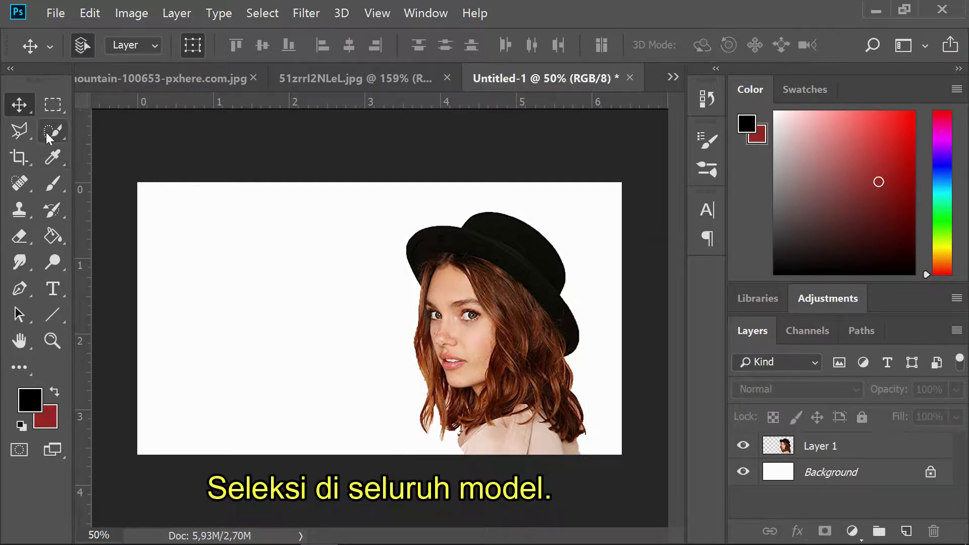
Step: Select the whole woman on Layer 1 with the Quick Selection tool, enlarging the brush to 70
left_click_drag(46, 132, 85, 132)
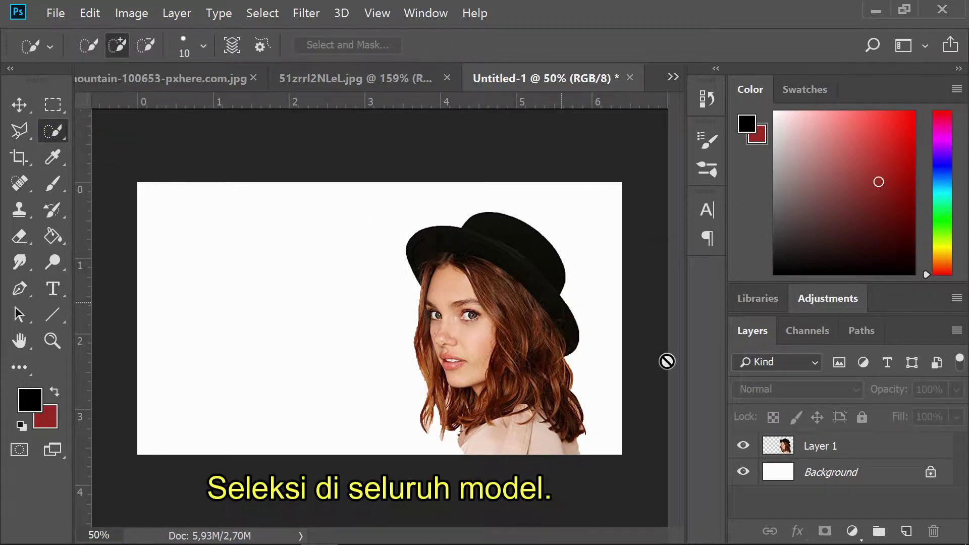
left_click(848, 446)
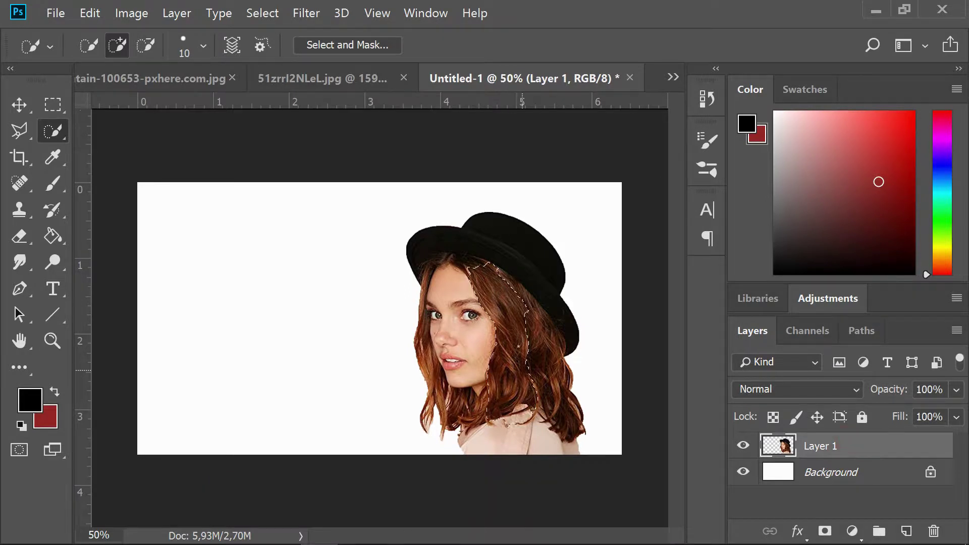
mouse_move(519, 346)
left_mouse_down()
mouse_move(548, 300)
mouse_move(455, 348)
left_mouse_up()
key("bracketright")
key("bracketright")
key("bracketright")
key("bracketright")
key("bracketright")
mouse_move(457, 399)
left_mouse_down()
mouse_move(438, 425)
mouse_move(431, 420)
mouse_move(517, 440)
mouse_move(563, 426)
left_mouse_up()
key("bracketright")
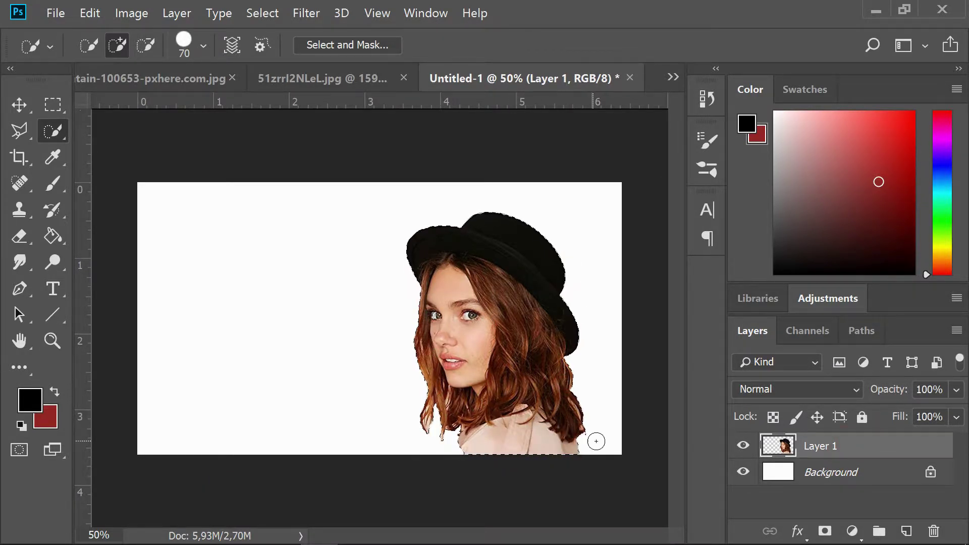
left_click(590, 438, "alt")
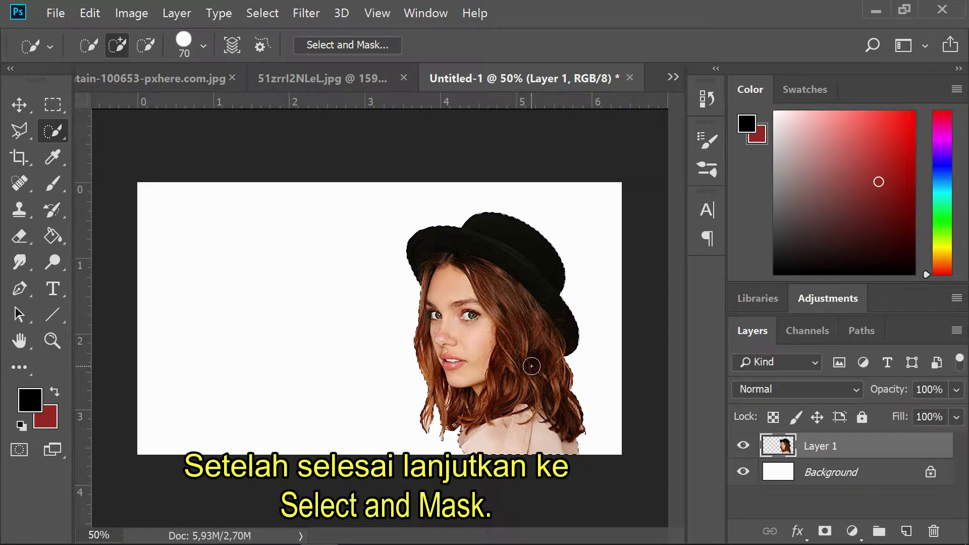
Step: Output the selection through Select and Mask to a New Layer with Layer Mask
left_click(371, 48)
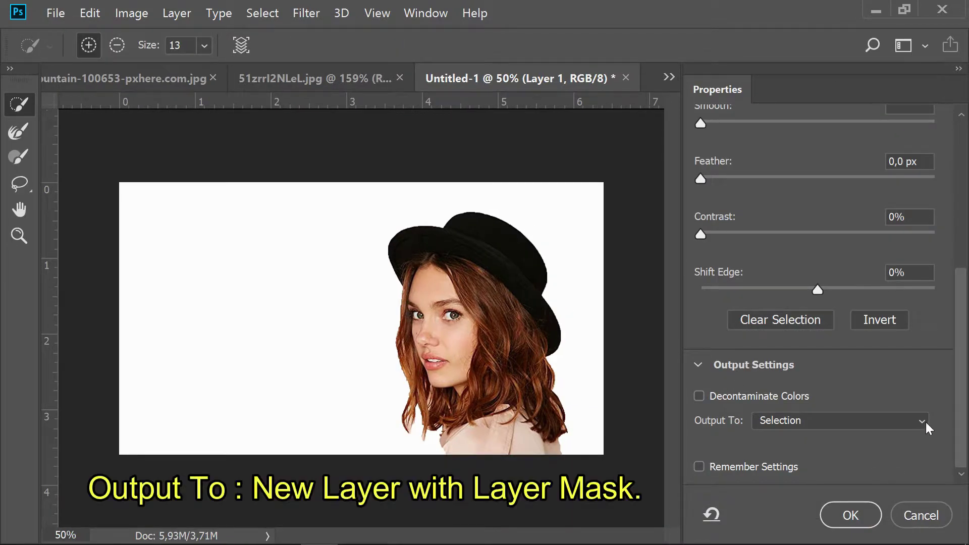
left_click(907, 426)
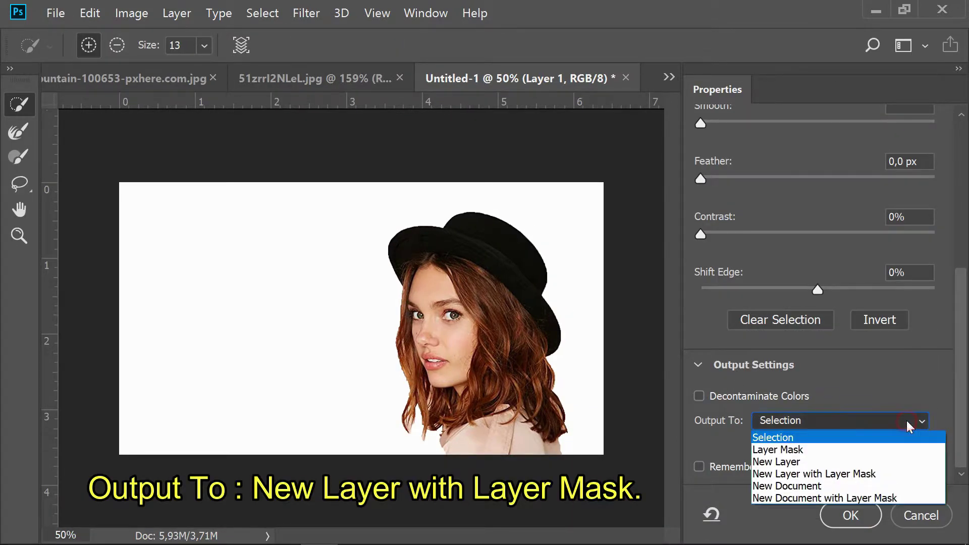
left_click(844, 474)
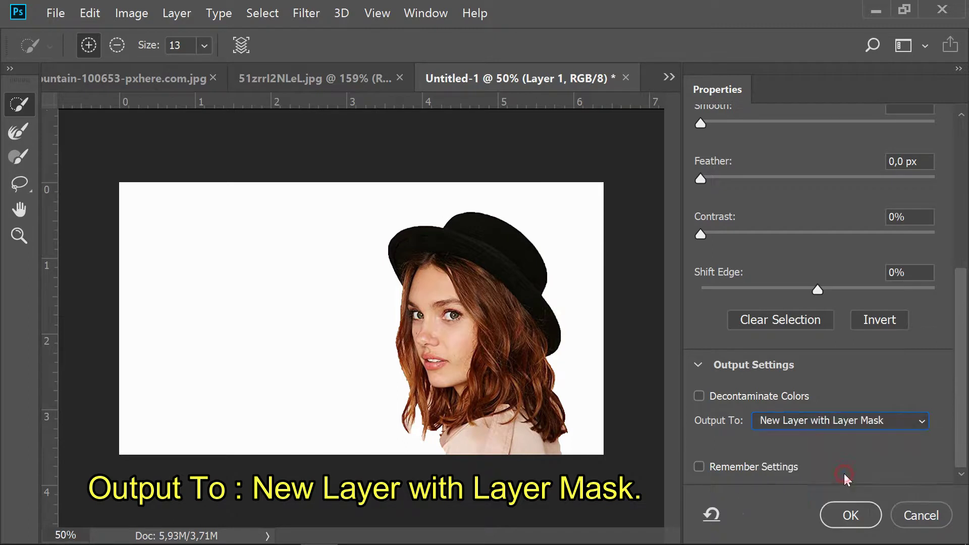
left_click(851, 515)
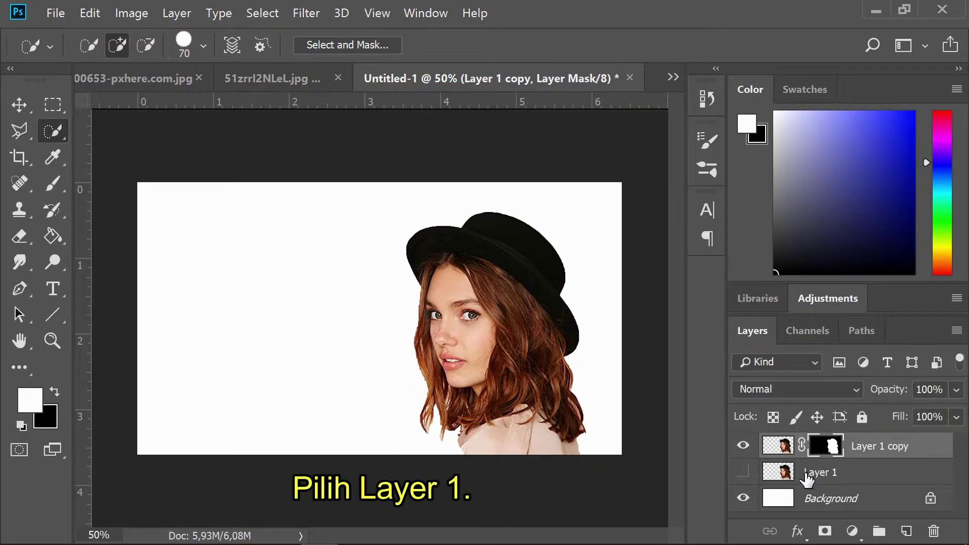
left_click(741, 473)
left_click(741, 473)
left_click(741, 473)
left_click(751, 474)
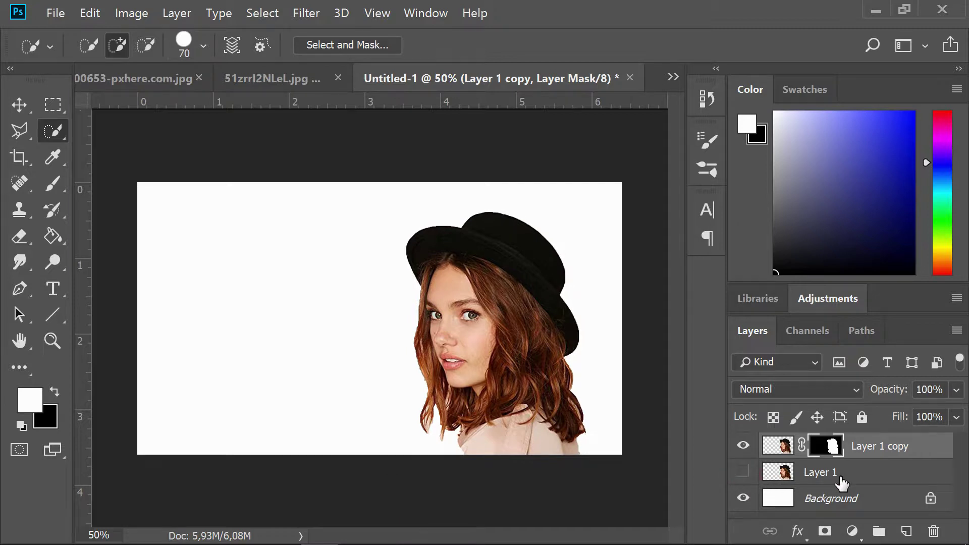
Step: Add a Solid Color fill layer directly above Layer 1 with the colour #fffdfd
left_click(840, 477)
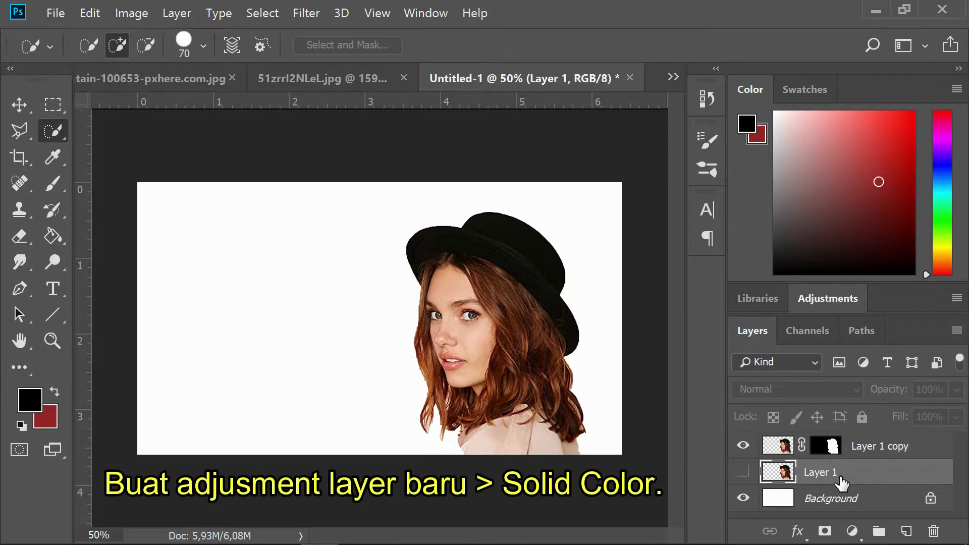
left_click(852, 532)
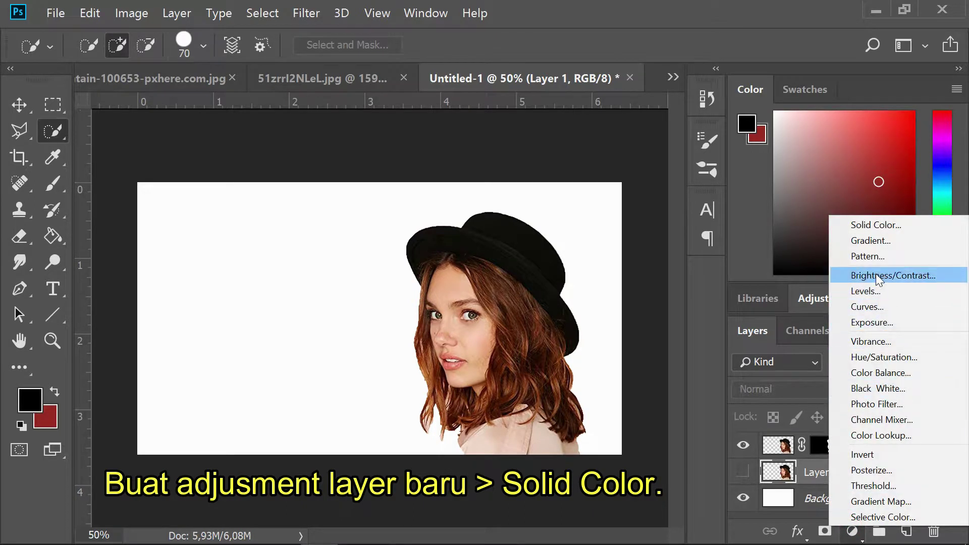
left_click(864, 225)
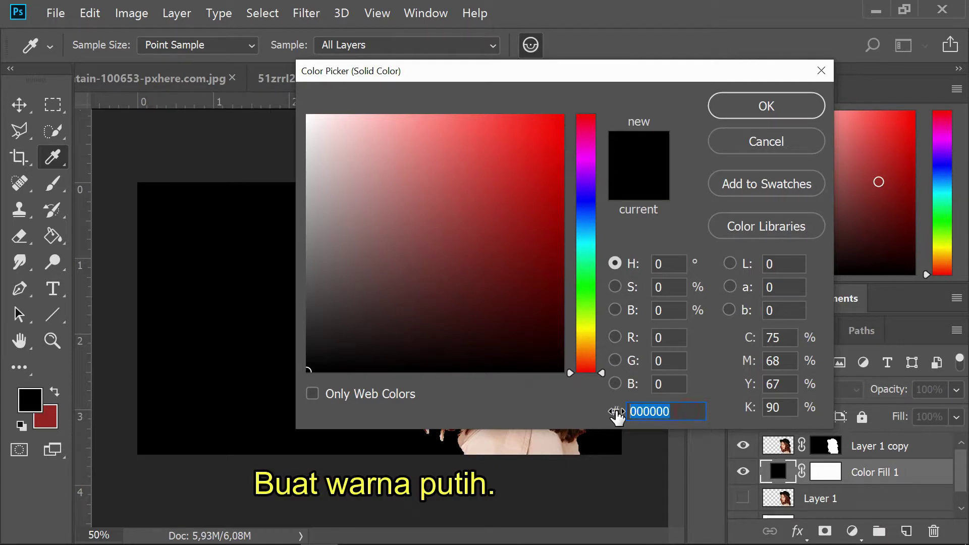
key("BackSpace")
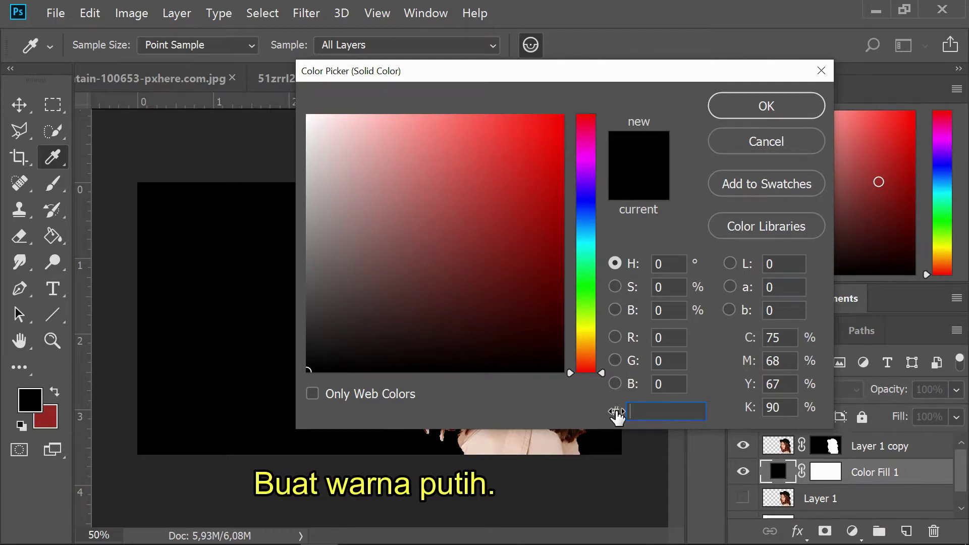
type("fff")
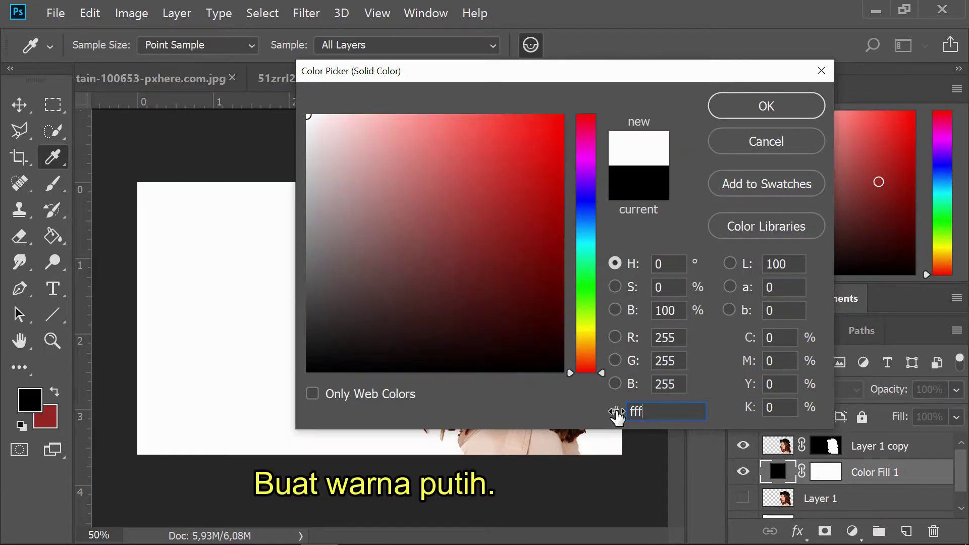
type("df")
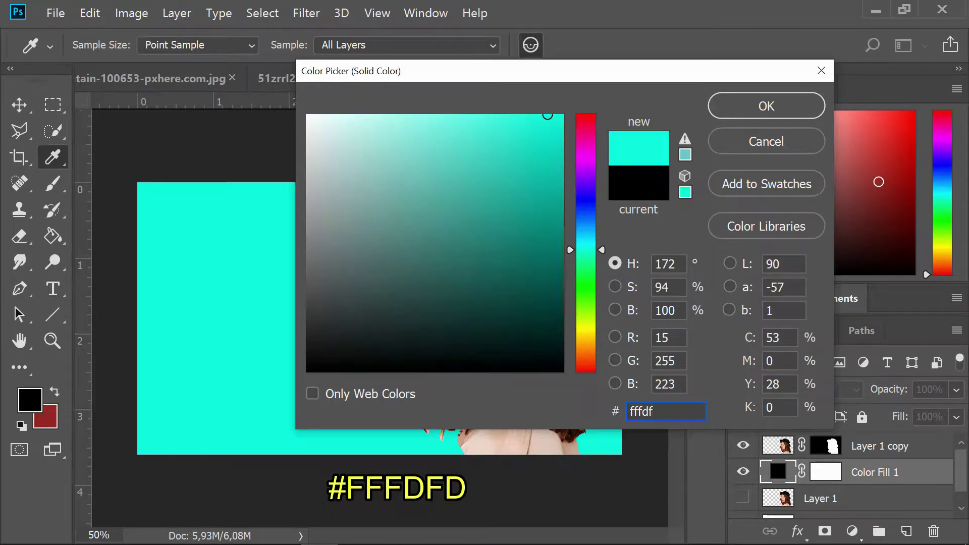
type("d")
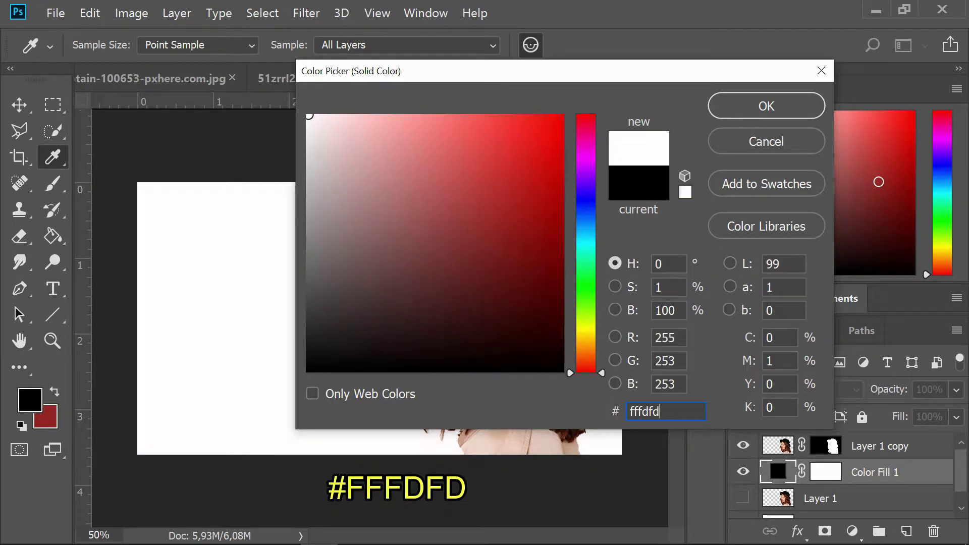
left_click(795, 110)
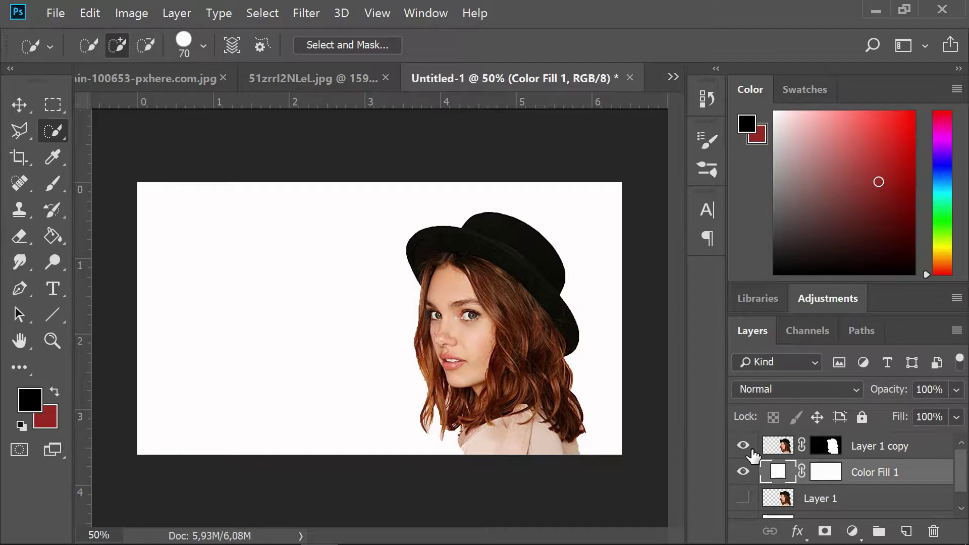
left_click(749, 448)
left_click(750, 448)
left_click(852, 531)
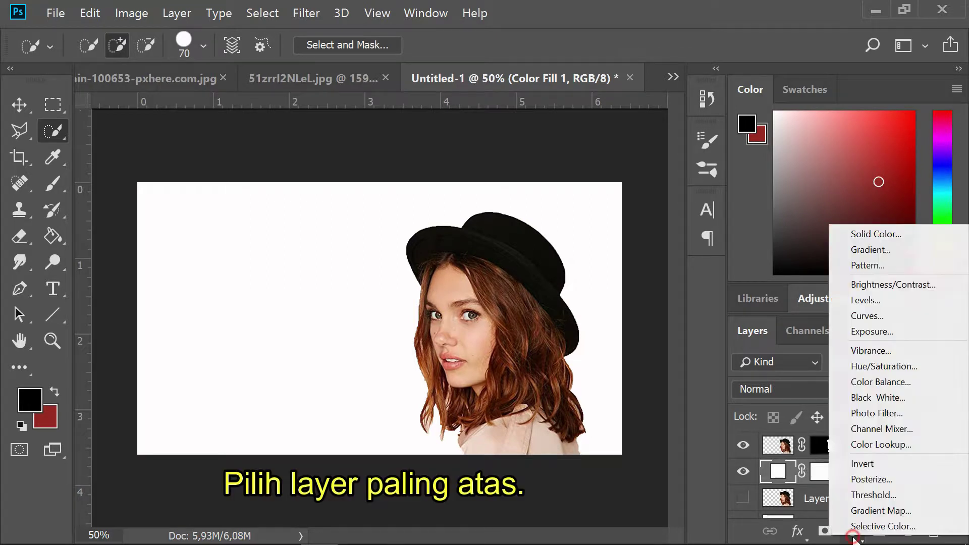
left_click(820, 449)
Step: Add a Black & White adjustment layer above Layer 1 copy and clip it to that layer
left_click(828, 454)
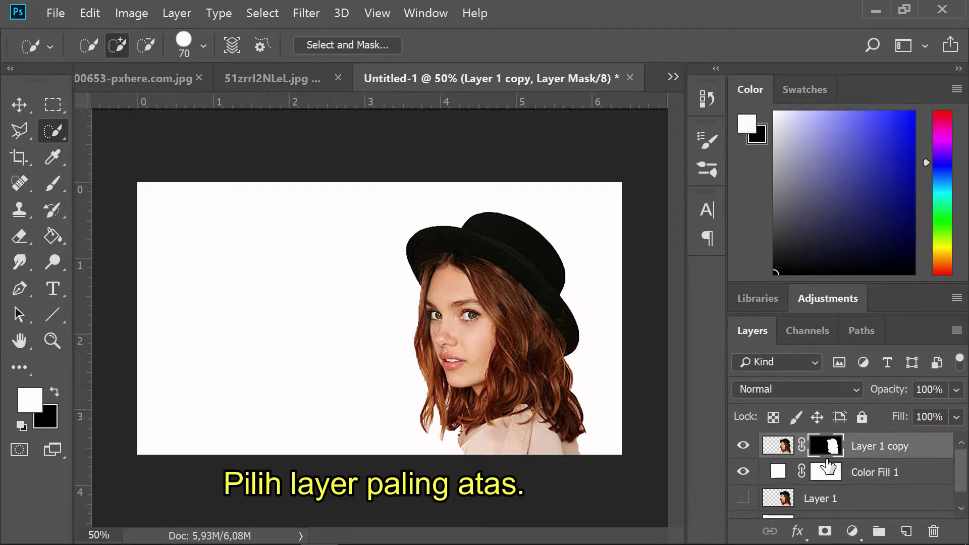
left_click(845, 531)
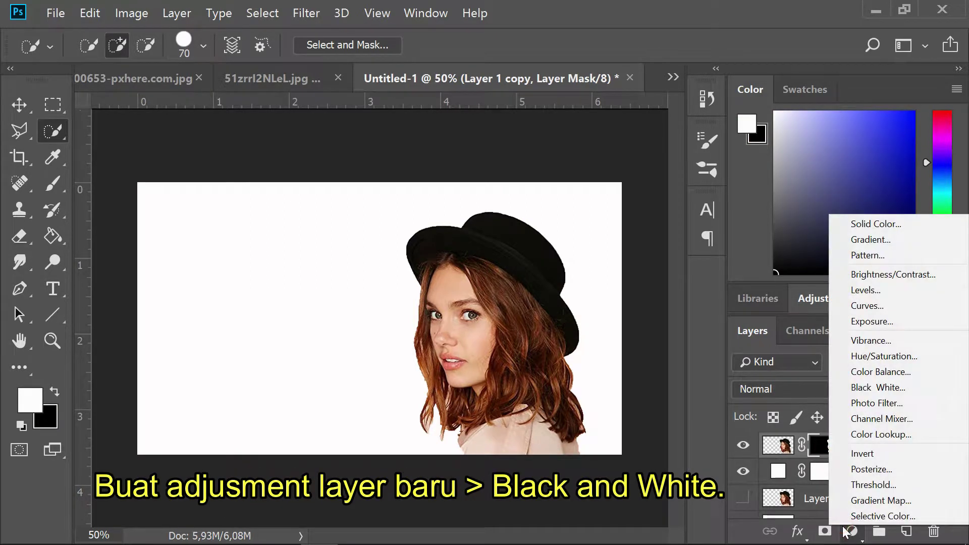
left_click(878, 389)
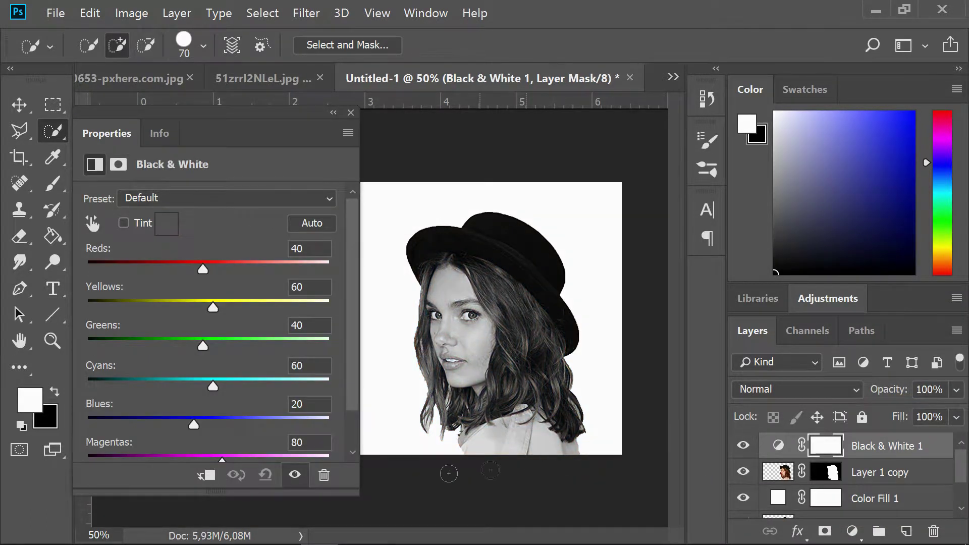
left_click(208, 476)
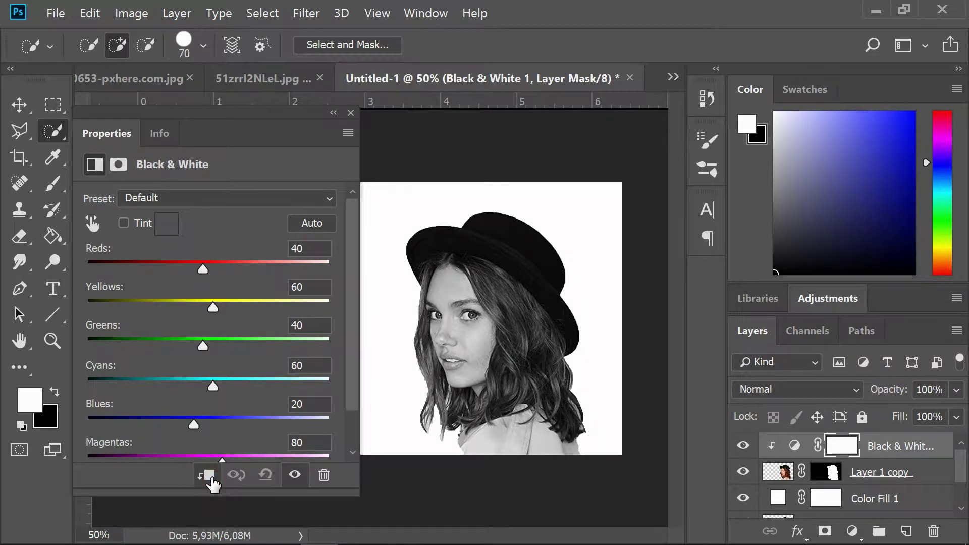
left_click(351, 113)
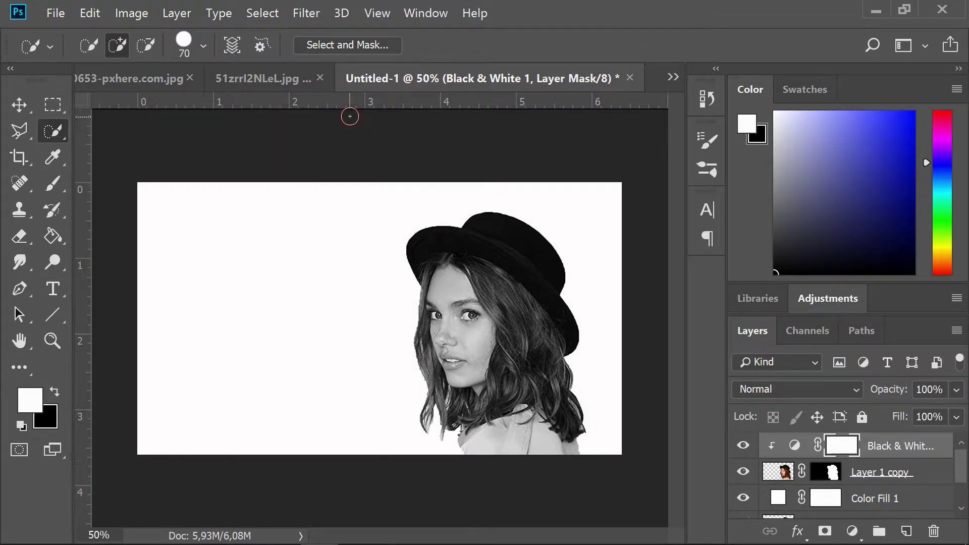
Step: Bring the misty forest photo into the portrait document as the top layer and move it to cover the canvas
left_click(34, 106)
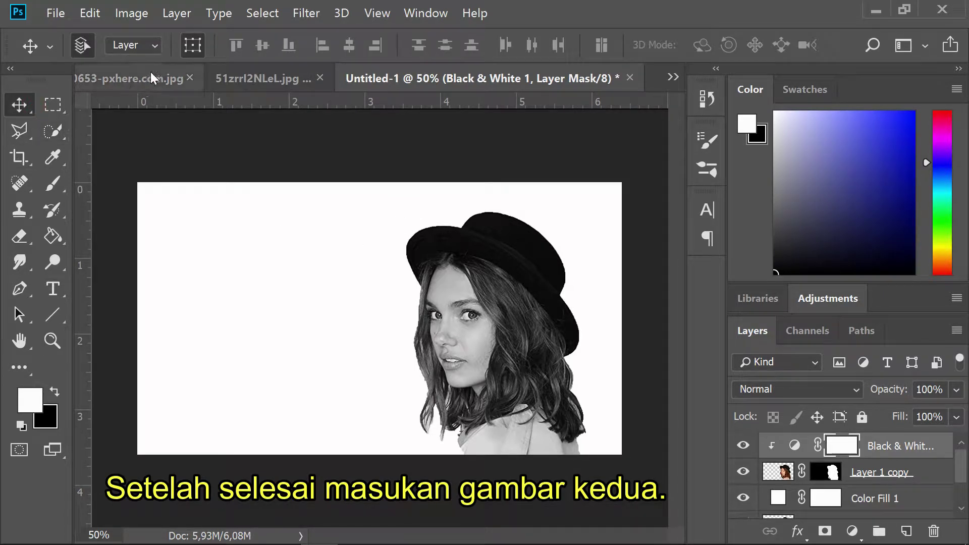
left_click(138, 82)
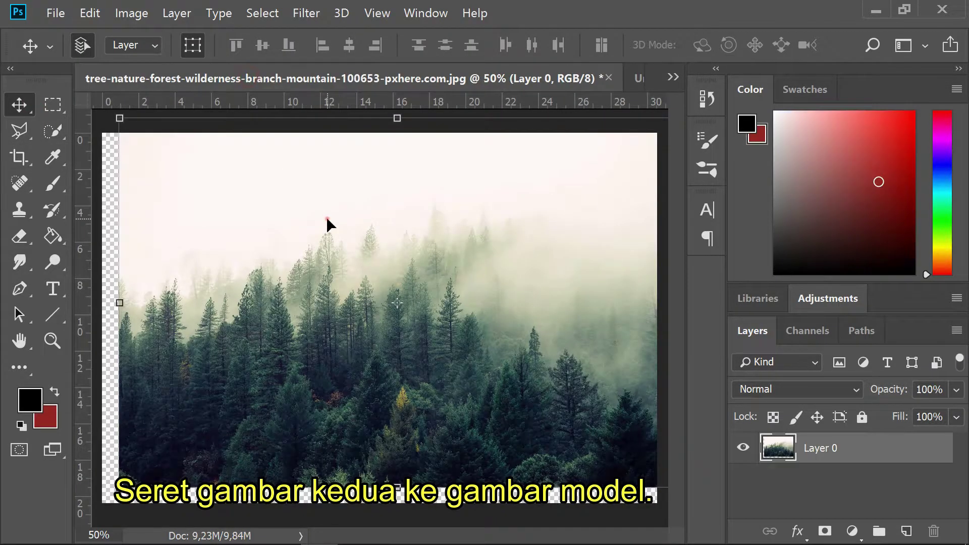
left_click_drag(327, 223, 516, 194)
left_click_drag(425, 269, 424, 279)
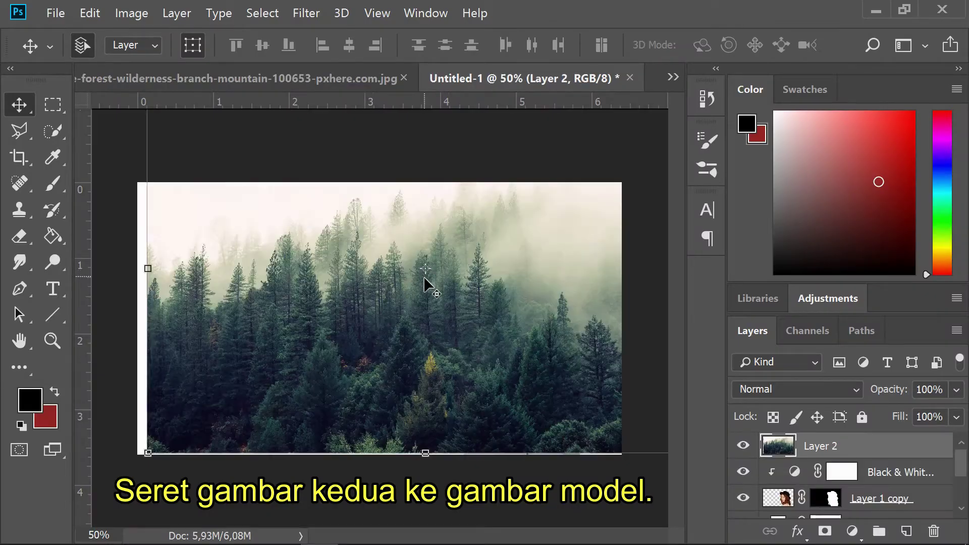
left_click_drag(415, 320, 397, 323)
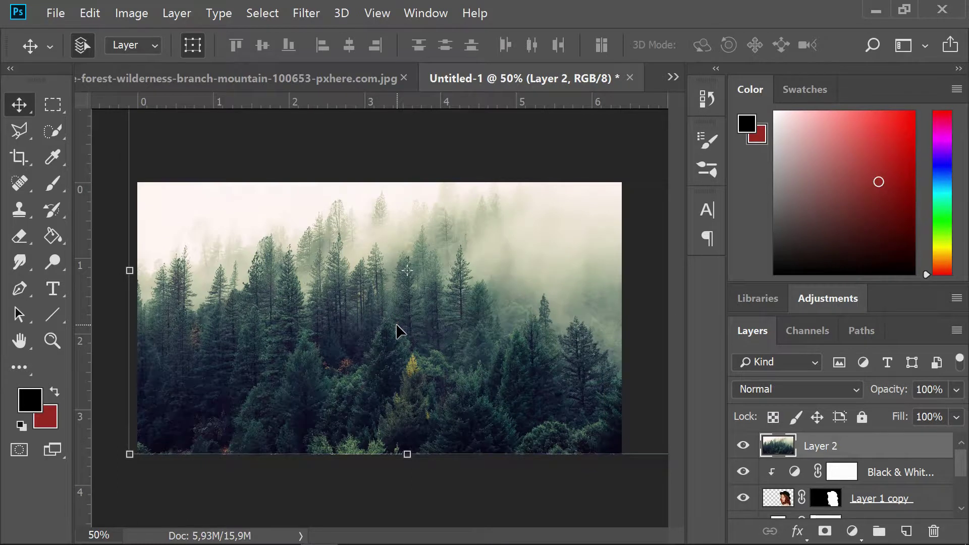
Step: Scale the forest layer to about 63% width and 71% height and move it over the middle of the canvas
left_click_drag(131, 453, 356, 330)
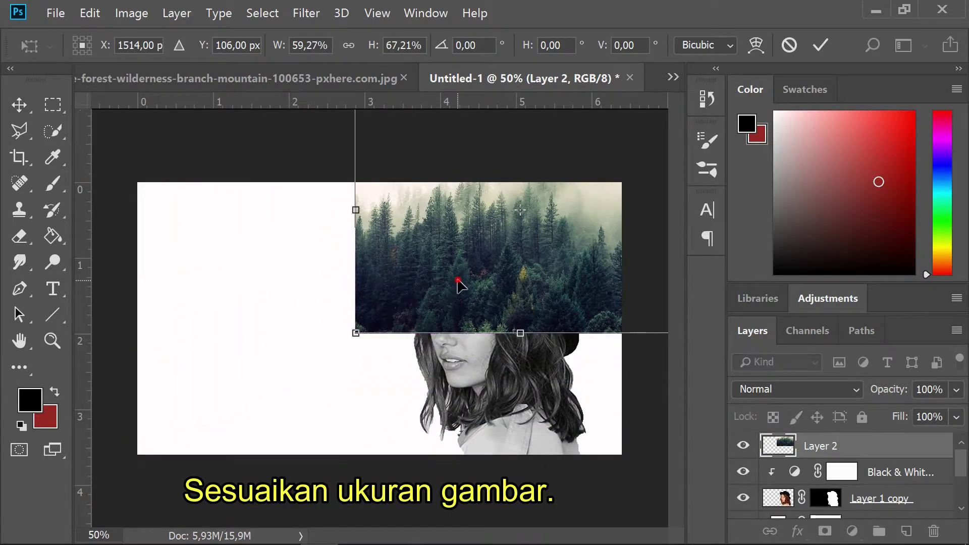
left_click_drag(461, 282, 314, 357)
left_click_drag(543, 405, 565, 419)
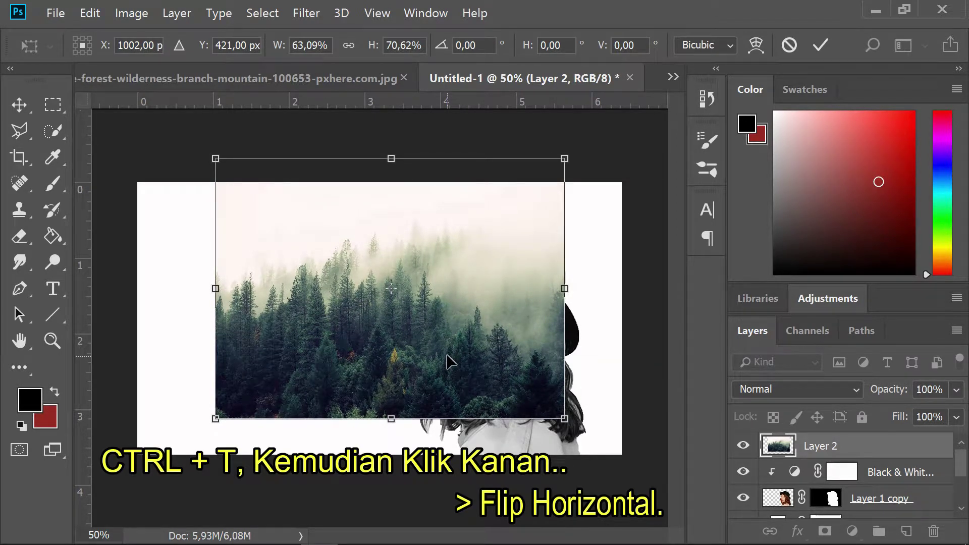
Step: Flip the forest layer horizontally, rotate it about 90° so the trees point right, and shift it over the woman
right_click(446, 356)
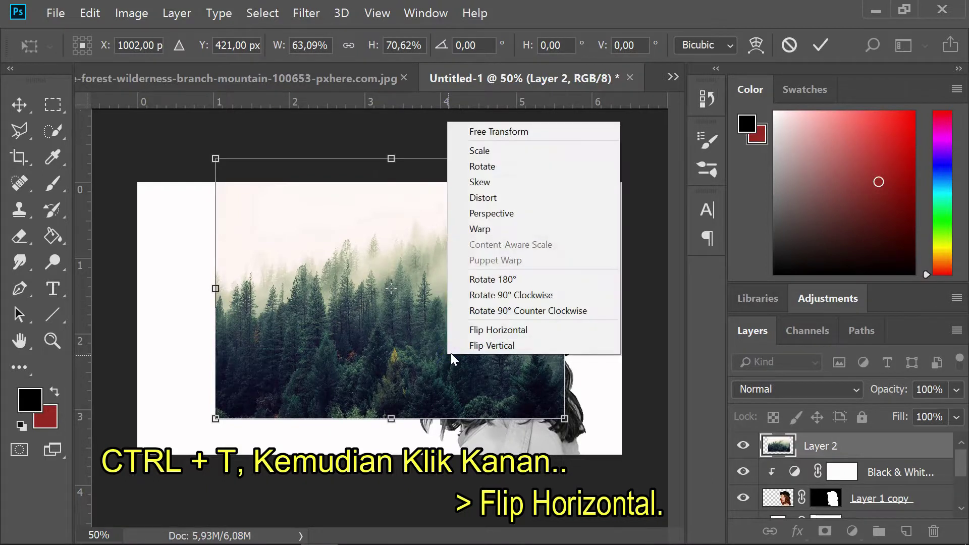
left_click(477, 331)
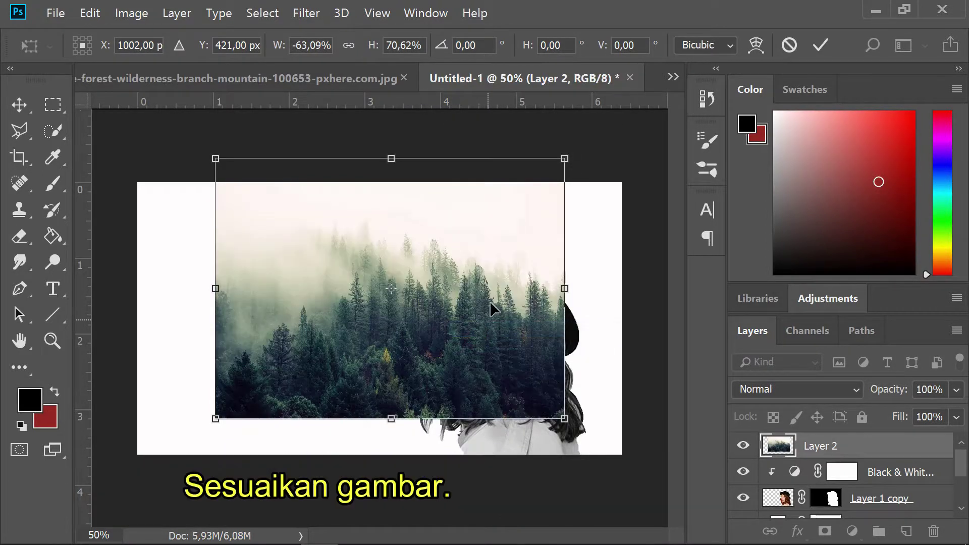
left_click_drag(576, 140, 545, 482)
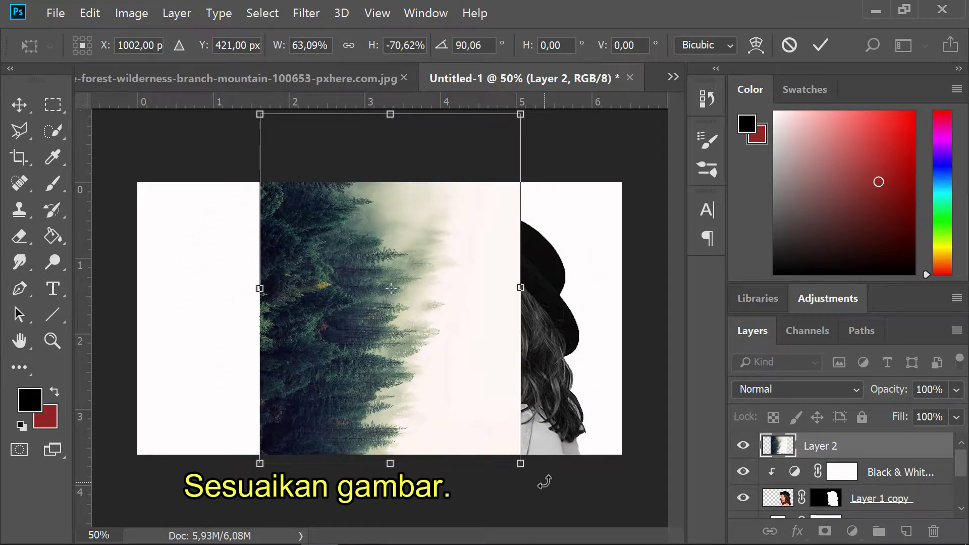
left_click_drag(401, 396, 527, 395)
Step: Lower the forest layer's opacity to 59% and align its tree edge with the woman's hat and hair, applying the transform
left_click(957, 390)
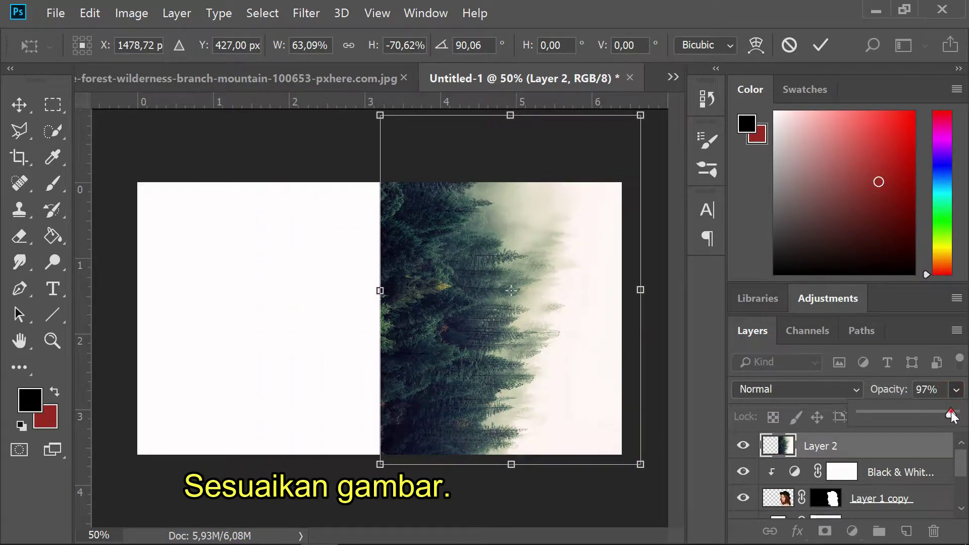
left_click_drag(952, 415, 915, 411)
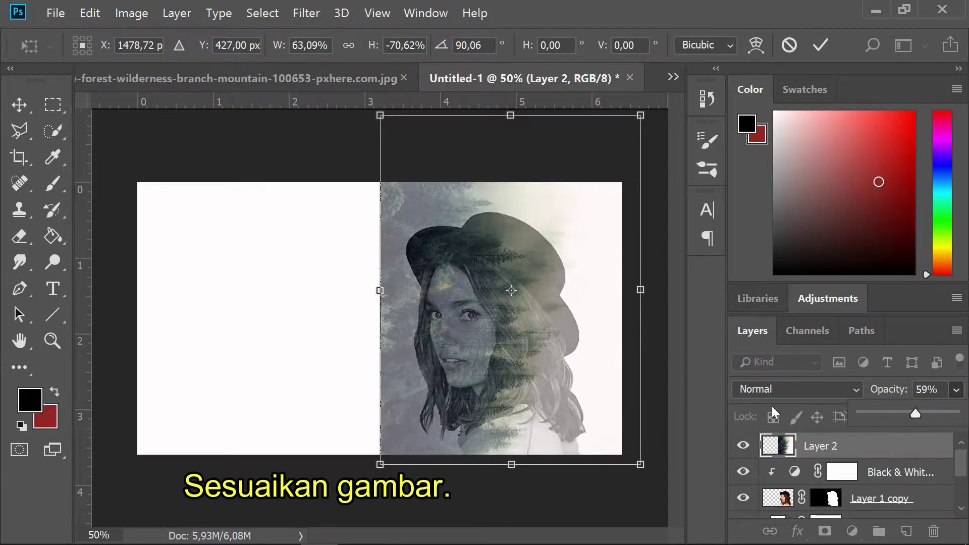
left_click_drag(542, 370, 567, 377)
key("Left")
key("Left")
key("Down")
key("Up")
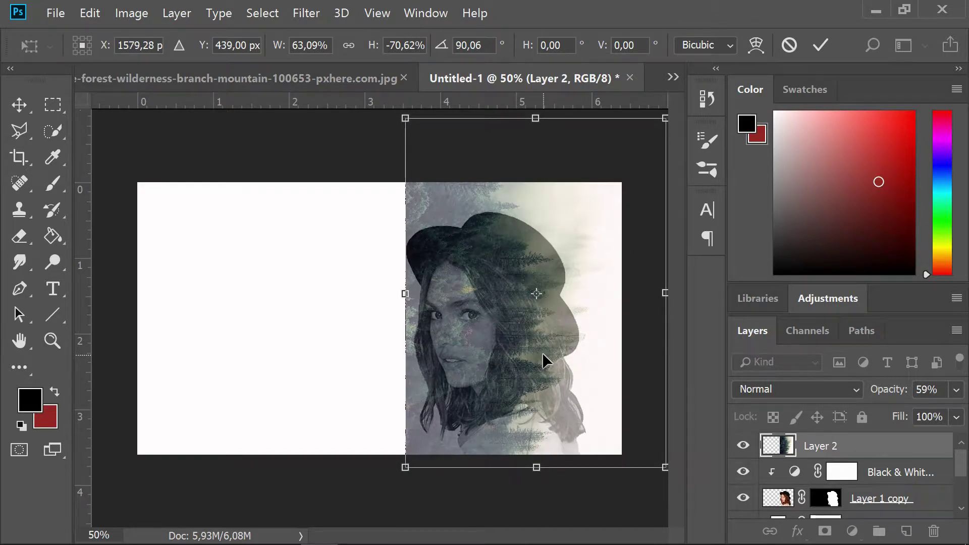
key("Return")
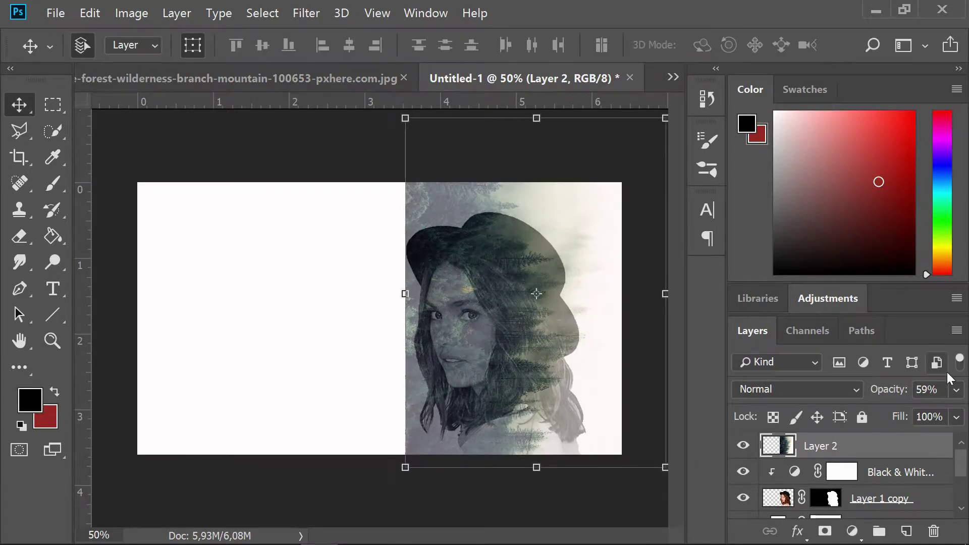
Step: Set Layer 2's opacity to 100% and its blending mode to Lighten, keeping the layer selected
left_click_drag(959, 399, 961, 391)
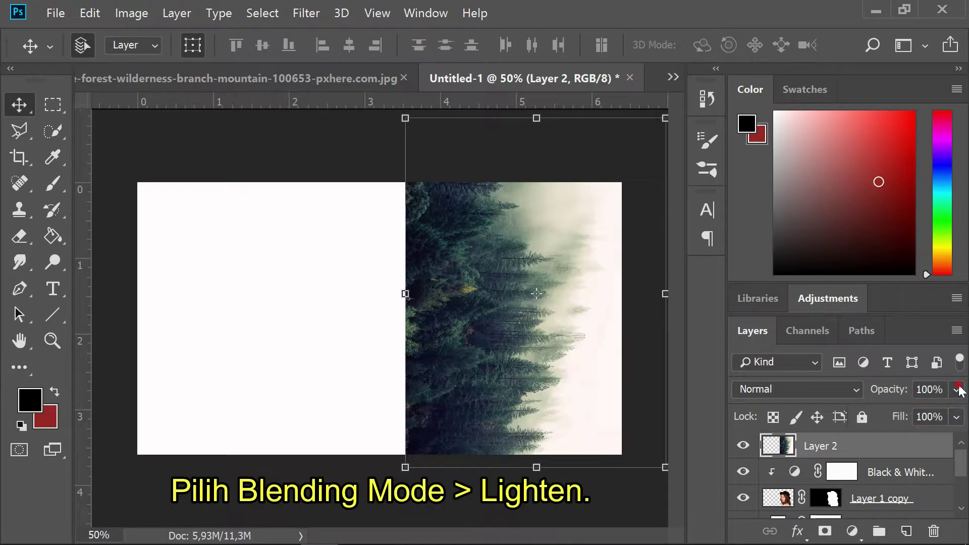
left_click(857, 390)
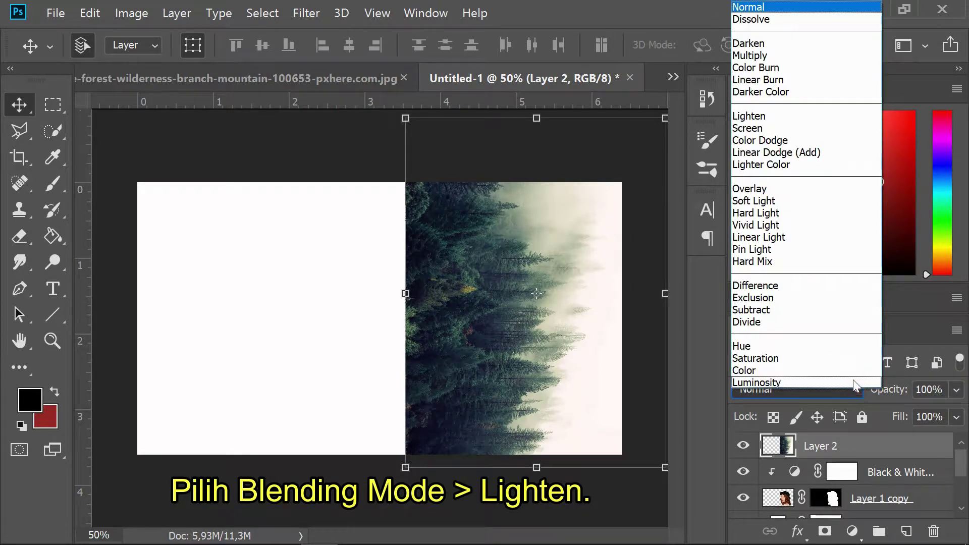
left_click(749, 117)
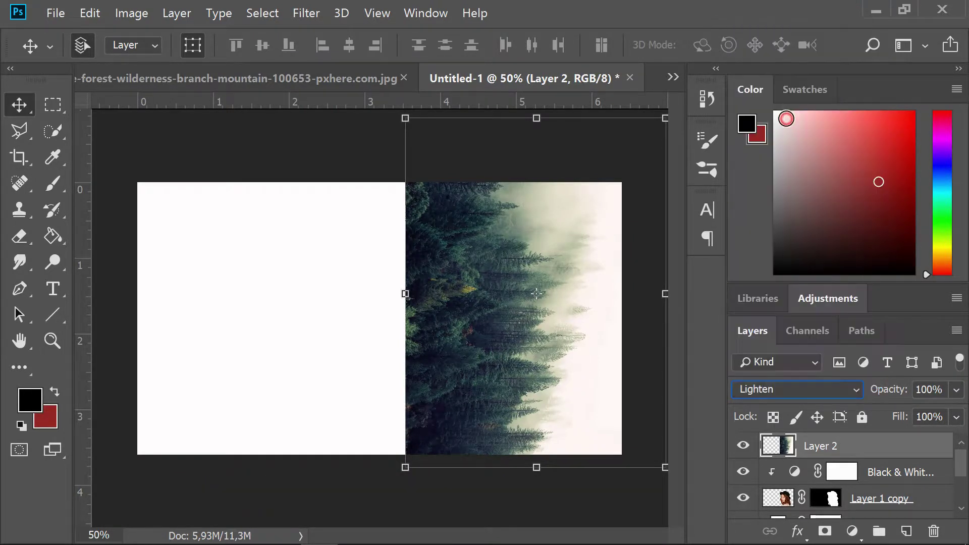
left_click(595, 477)
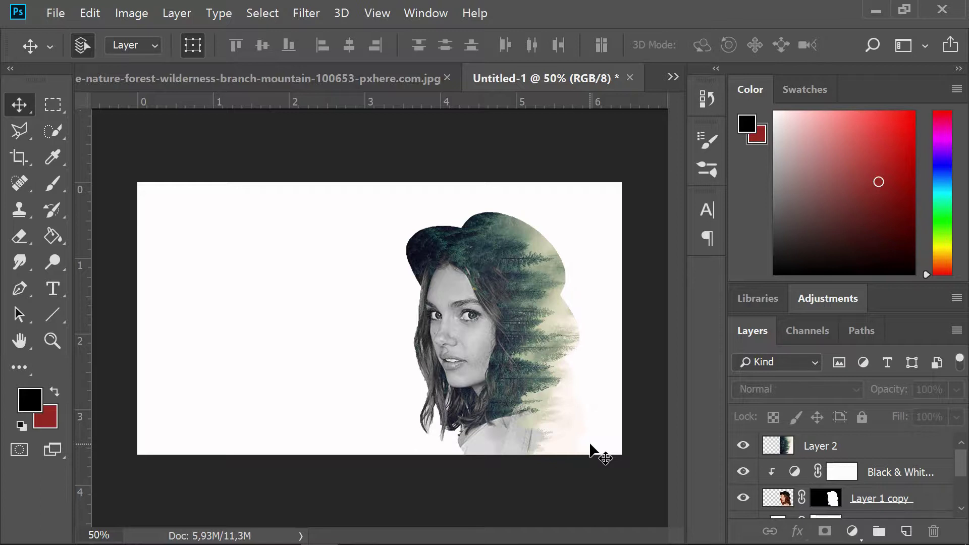
key("ctrl+z")
Step: Apply a Black & White image adjustment with the Default preset directly to Layer 2
left_click(131, 13)
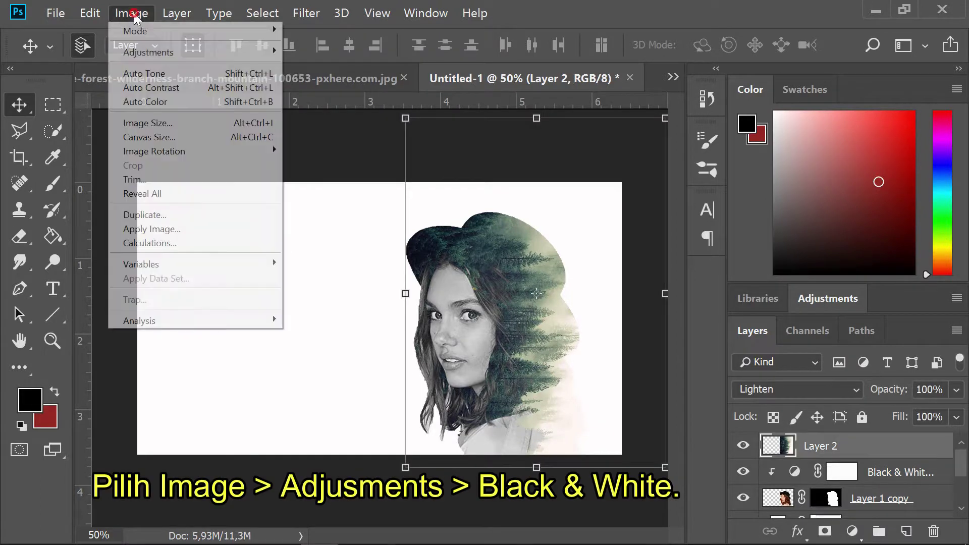
mouse_move(149, 56)
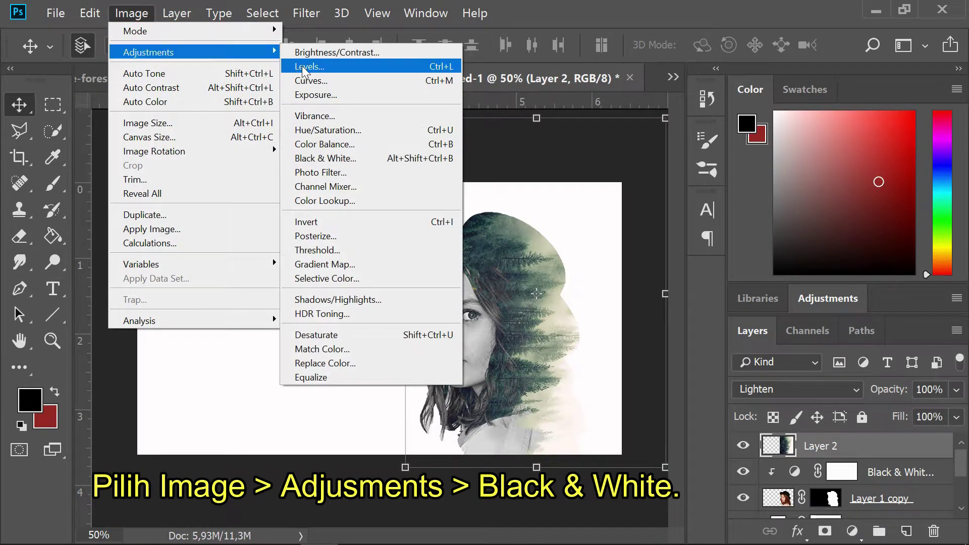
left_click(337, 158)
left_click_drag(438, 16, 504, 43)
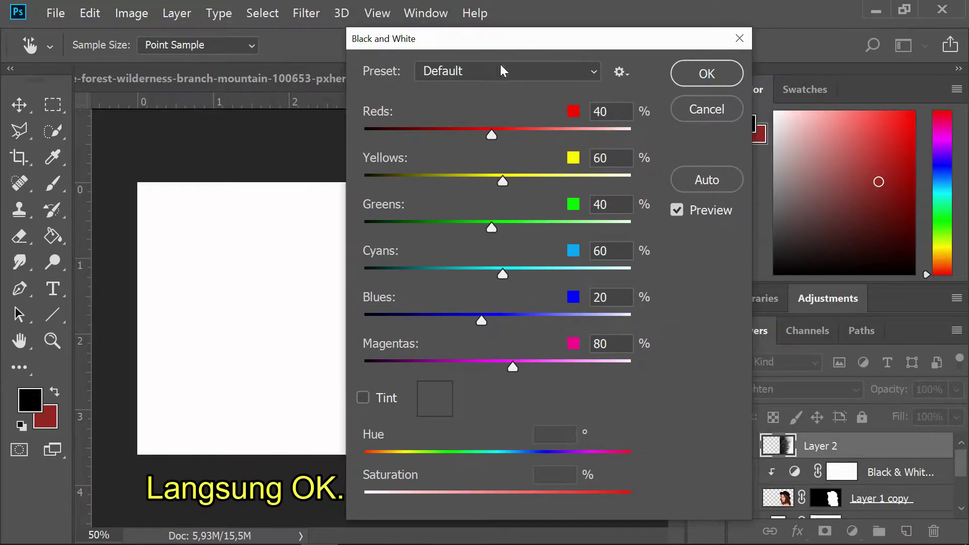
left_click(695, 80)
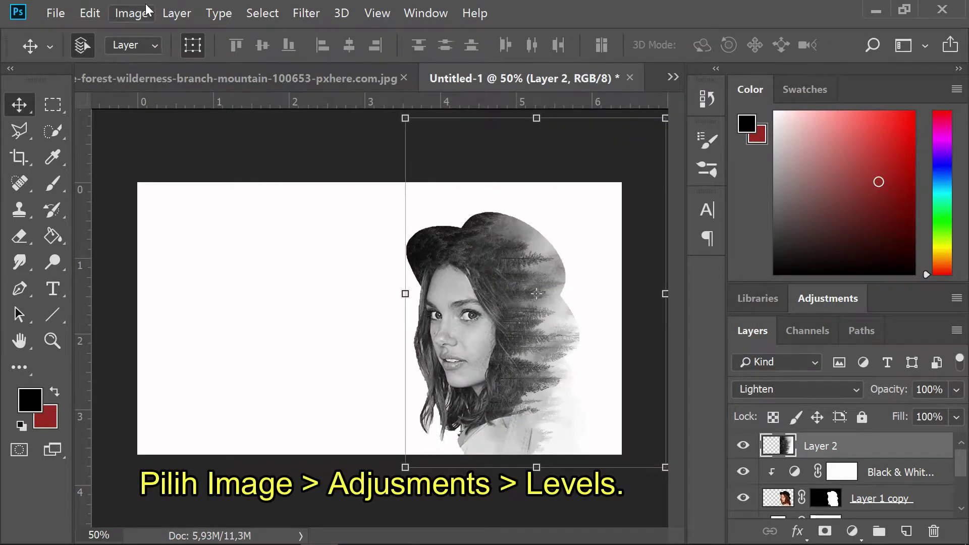
Step: Apply a Levels adjustment to Layer 2 with the highlight input at 188 and the midtones at 0,75
left_click(146, 8)
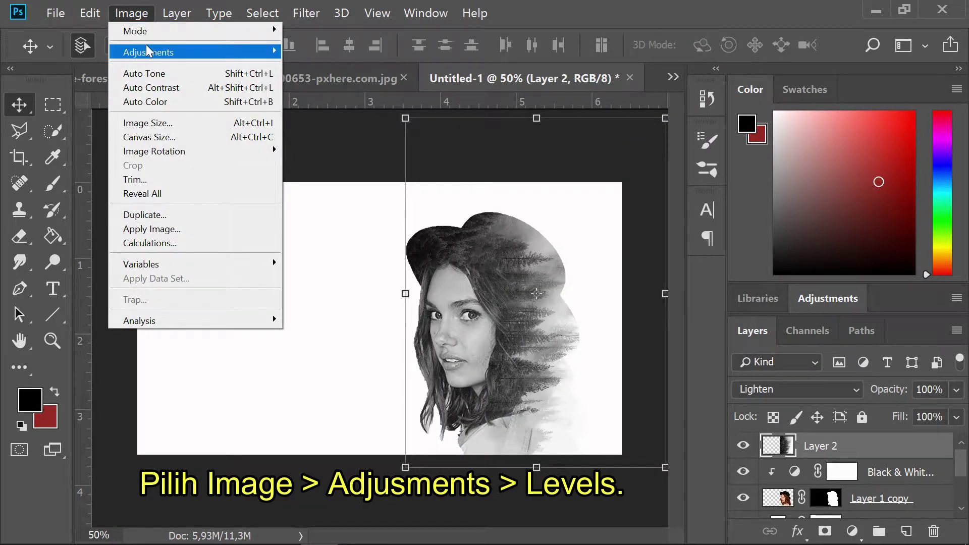
mouse_move(146, 46)
left_click(311, 70)
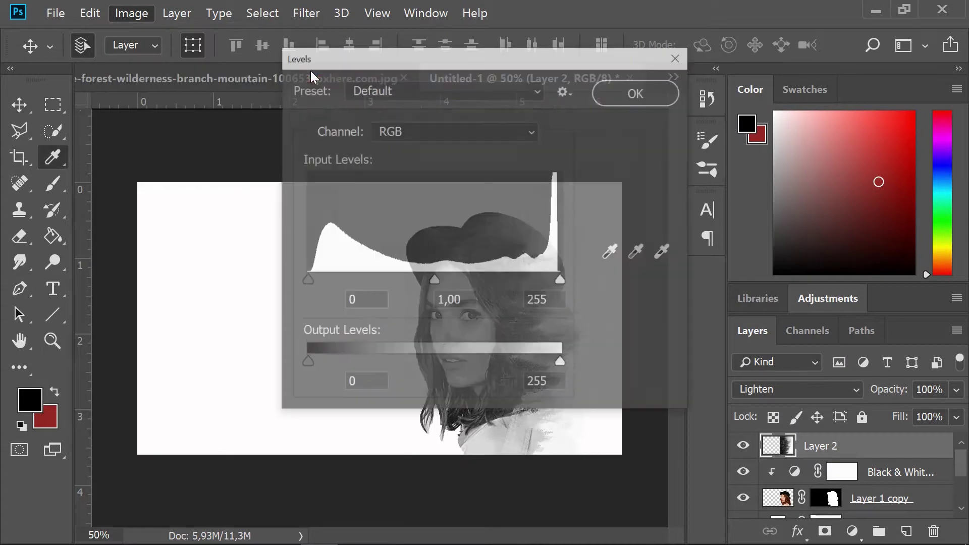
left_click_drag(394, 55, 692, 47)
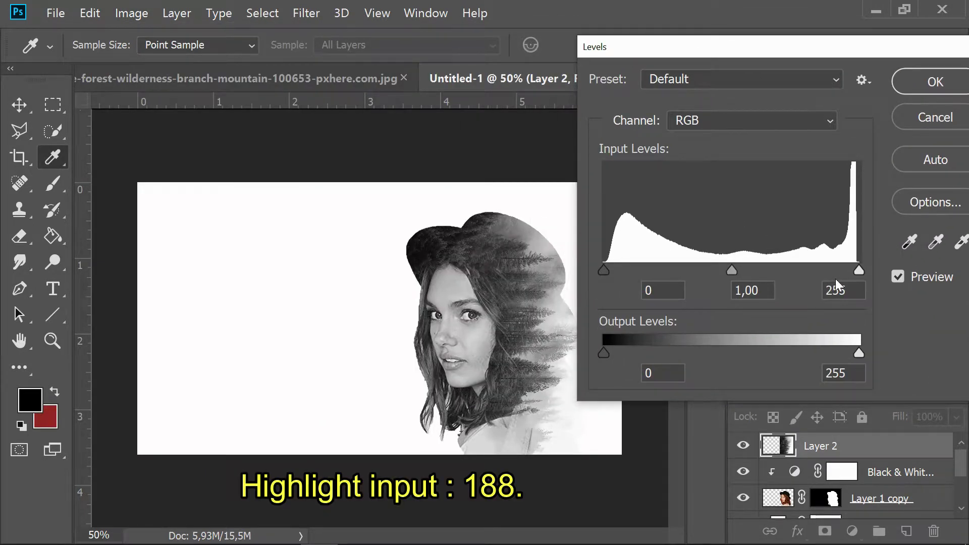
left_click_drag(861, 268, 786, 284)
mouse_move(802, 280)
left_mouse_down()
mouse_move(780, 284)
mouse_move(793, 284)
left_mouse_up()
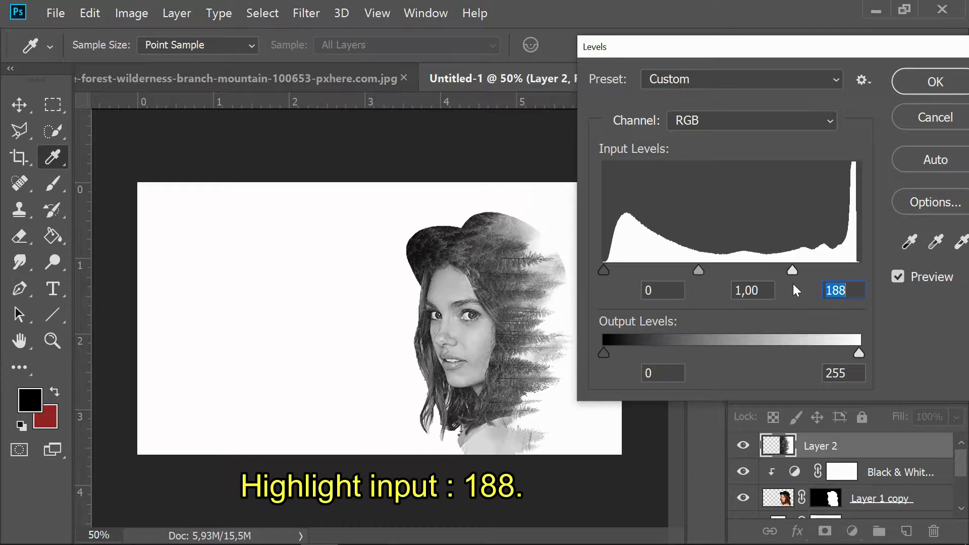
left_click_drag(699, 269, 716, 290)
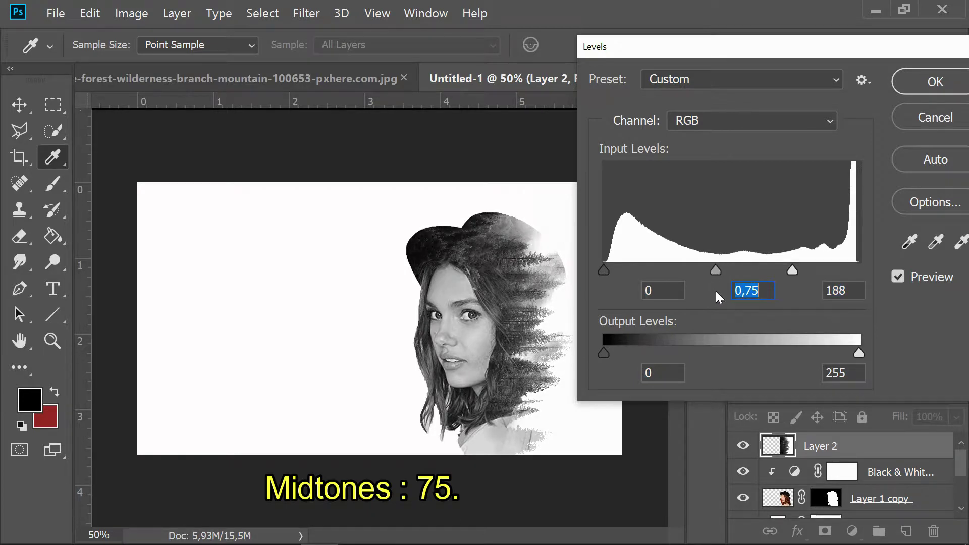
left_click(929, 86)
key("v")
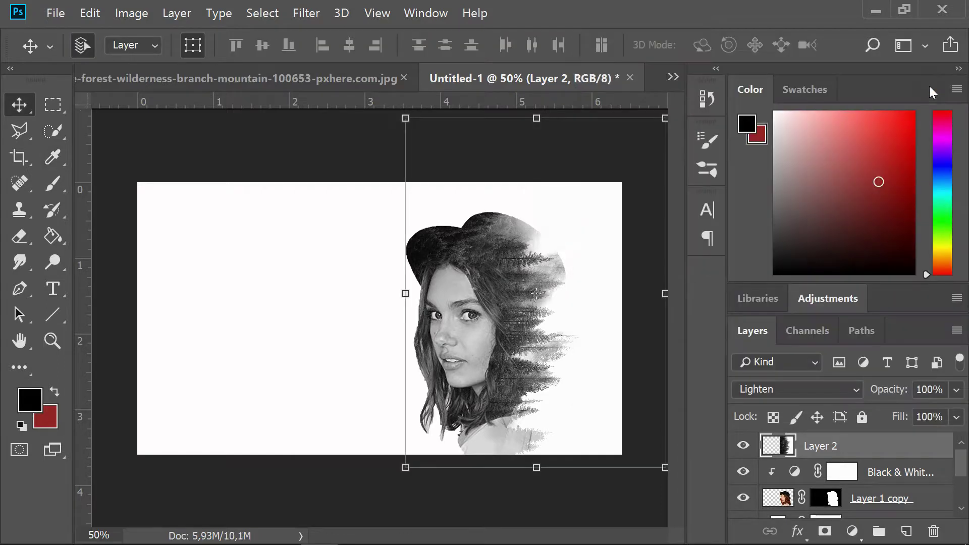
Step: Convert Layer 2 to a Smart Object and add a layer mask to it
right_click(800, 452)
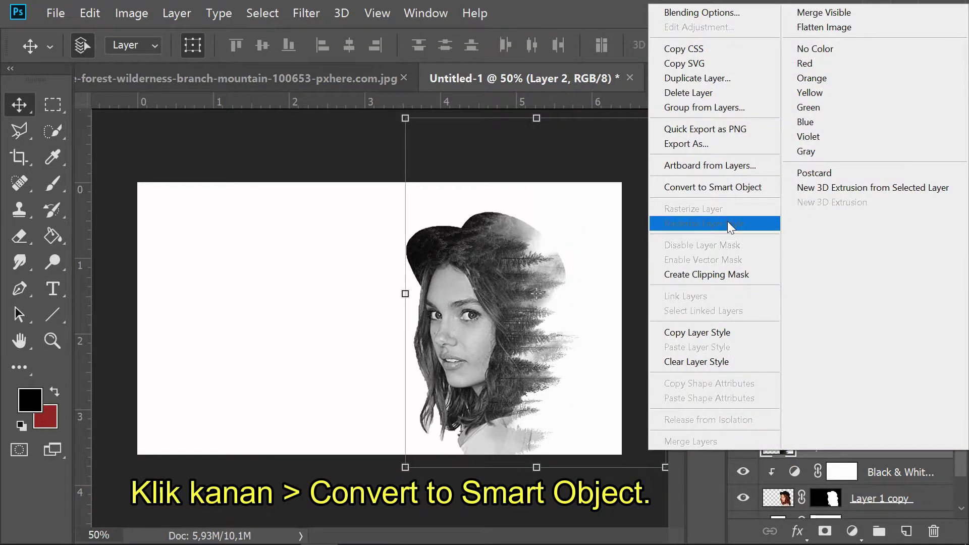
left_click(719, 192)
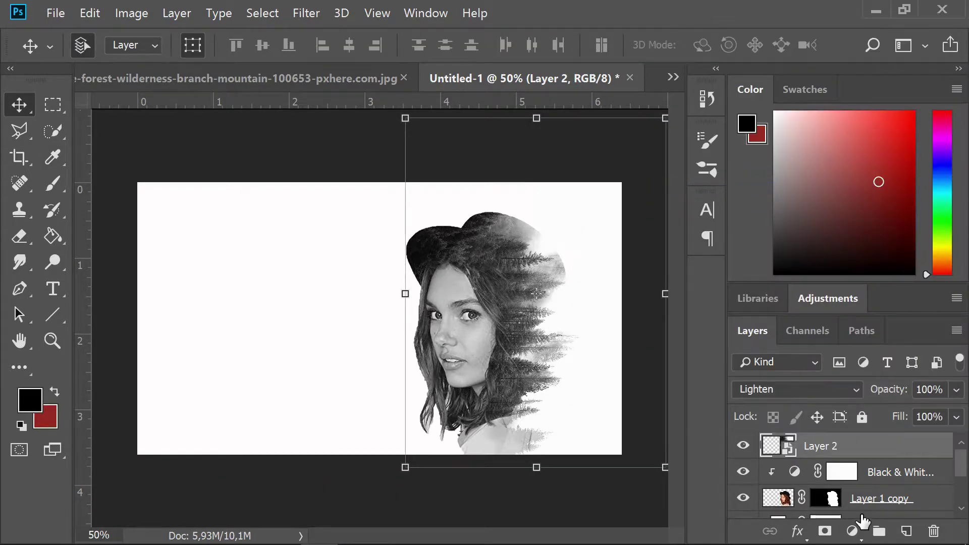
left_click(826, 532)
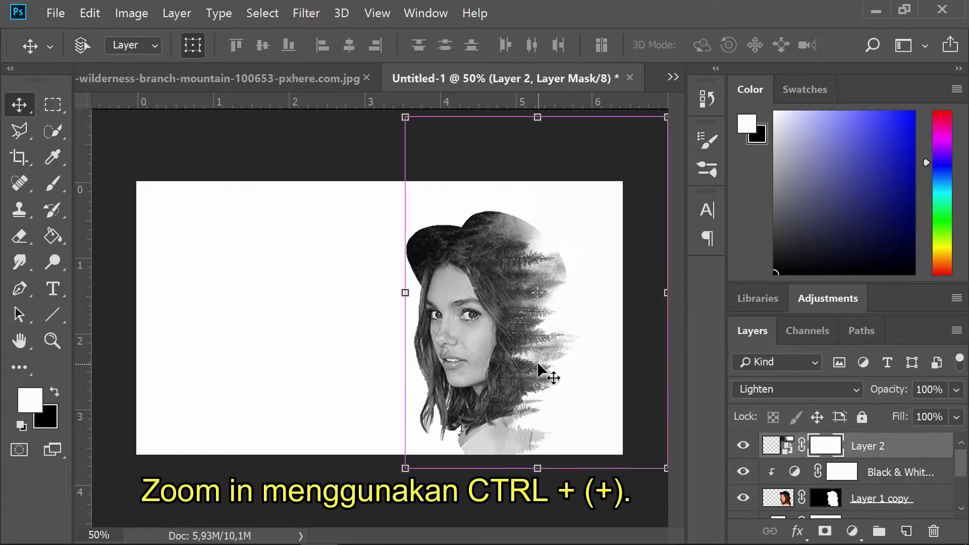
Step: Choose the Brush tool with the Hard Round tip at 70 px for painting on Layer 2's mask
key("ctrl+plus")
key("ctrl+plus")
key("ctrl+plus")
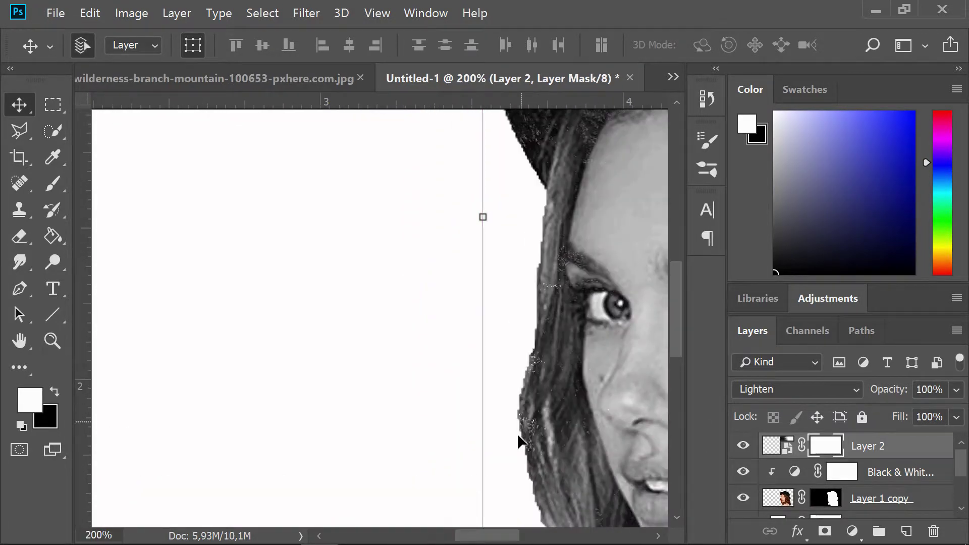
left_click_drag(485, 539, 515, 539)
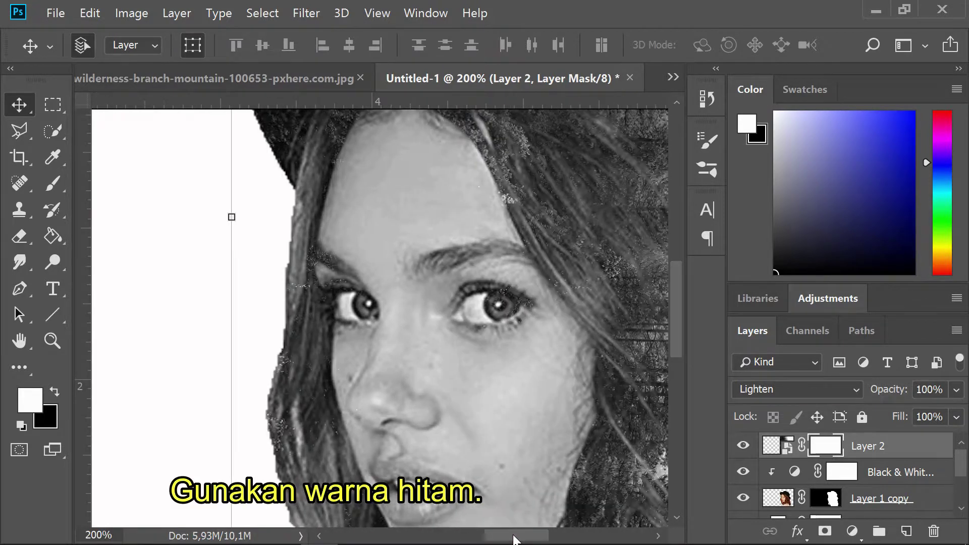
left_click(52, 184)
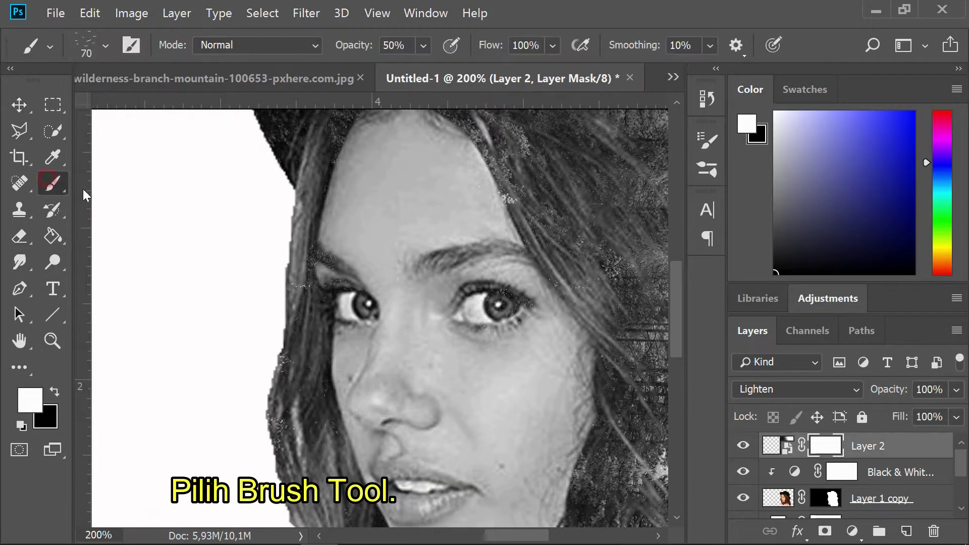
left_click(100, 46)
left_click(145, 195)
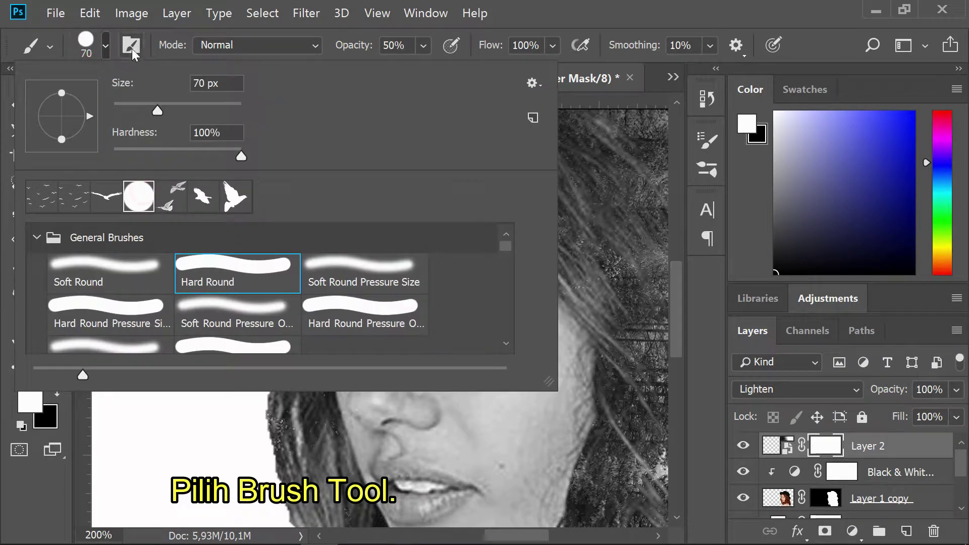
left_click(104, 51)
Step: Make black the foreground colour and paint over the eye area of the face on Layer 2's mask at 50% brush opacity
mouse_move(359, 247)
left_mouse_down()
mouse_move(359, 294)
mouse_move(341, 247)
mouse_move(342, 305)
mouse_move(408, 350)
left_mouse_up()
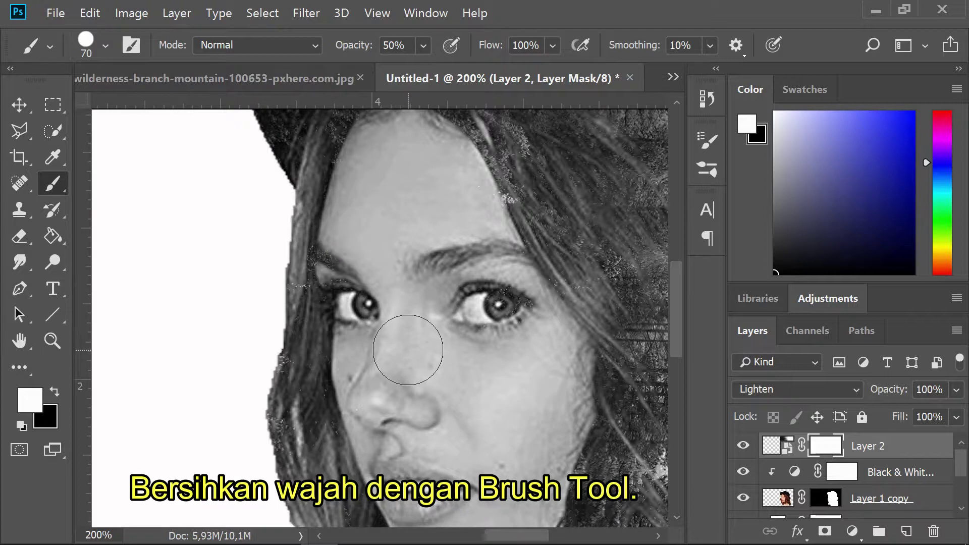
key("ctrl+z")
left_click(53, 394)
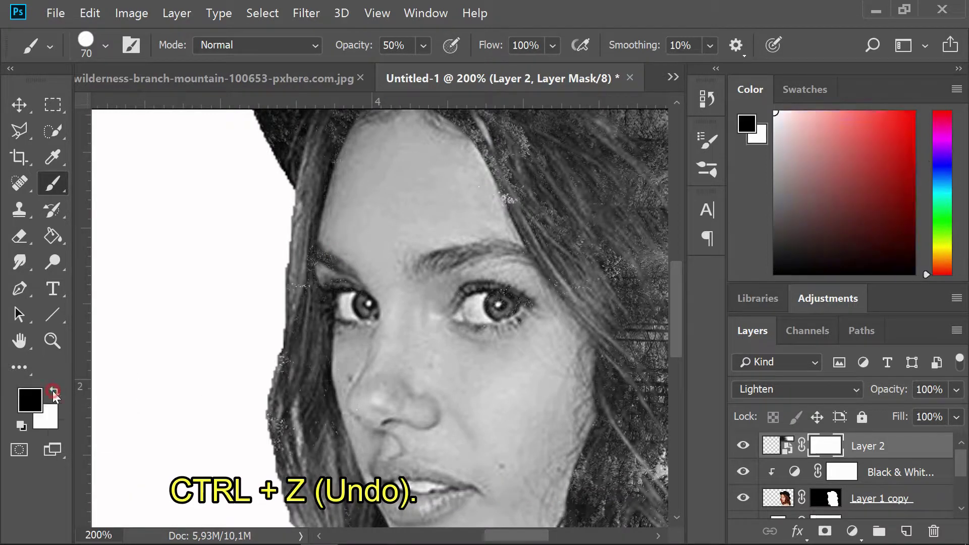
mouse_move(357, 265)
left_mouse_down()
mouse_move(363, 232)
mouse_move(370, 282)
mouse_move(353, 291)
left_mouse_up()
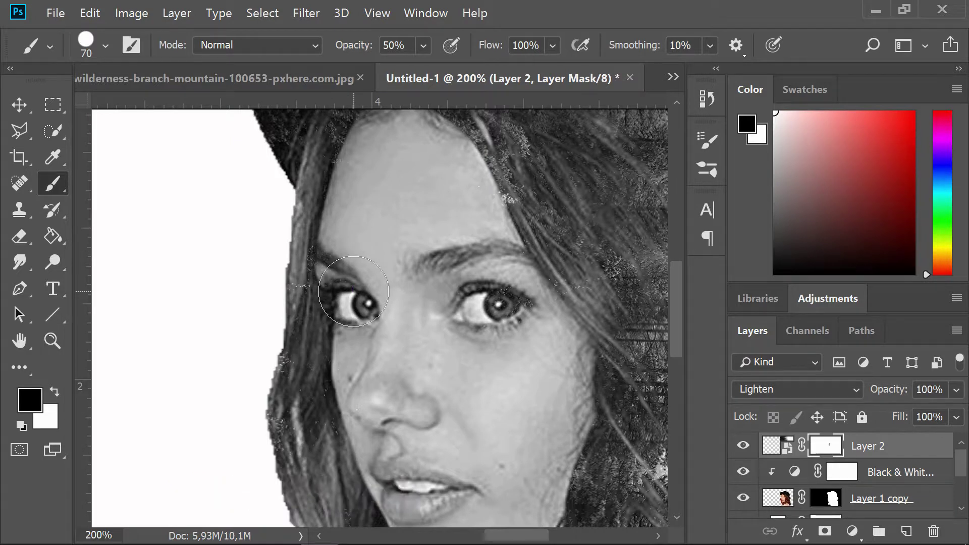
Step: Set the brush opacity to 100% and paint black over the whole face, from forehead to chin, on Layer 2's mask
left_click(421, 45)
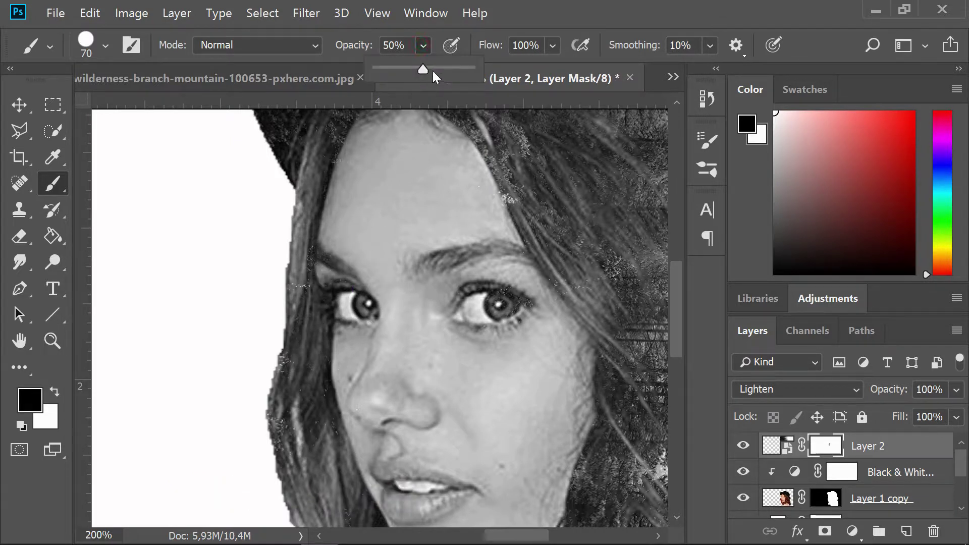
left_click_drag(466, 71, 475, 68)
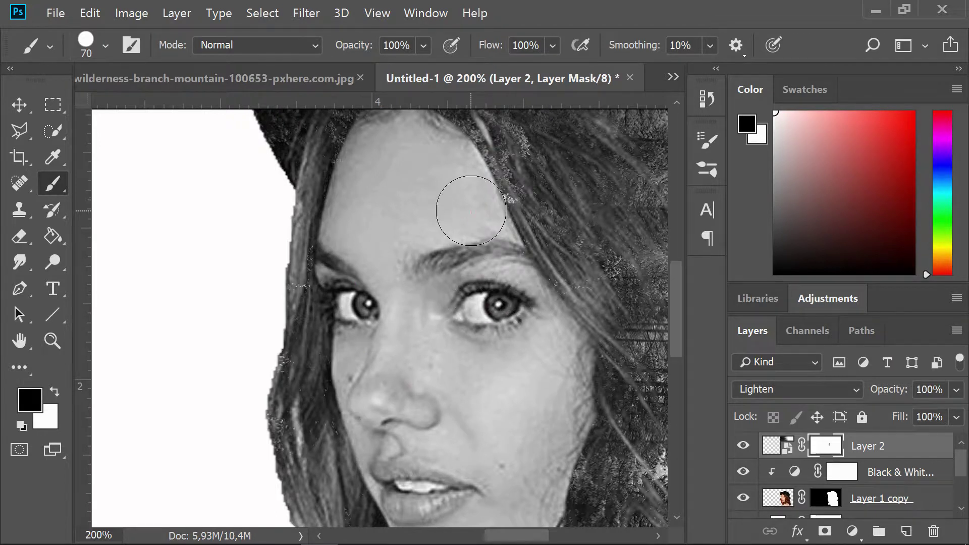
mouse_move(458, 172)
left_mouse_down()
mouse_move(443, 151)
mouse_move(413, 204)
left_mouse_up()
scroll(413, 203, "up", 1)
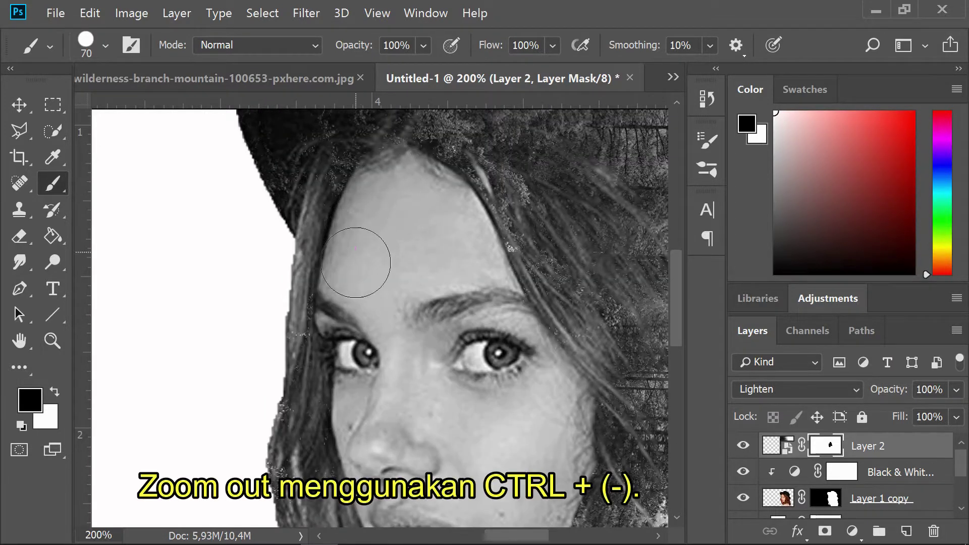
key("ctrl+minus")
key("ctrl+minus")
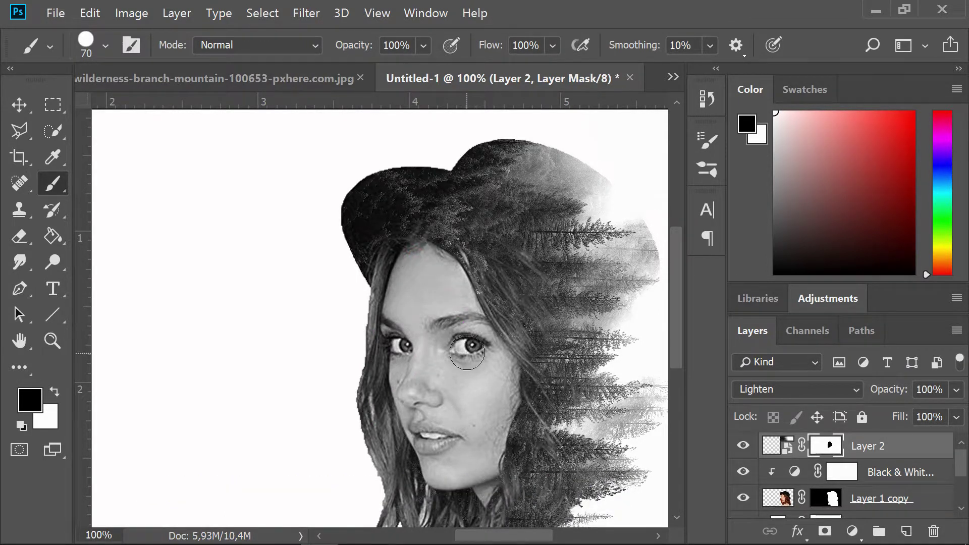
scroll(467, 353, "down", 2)
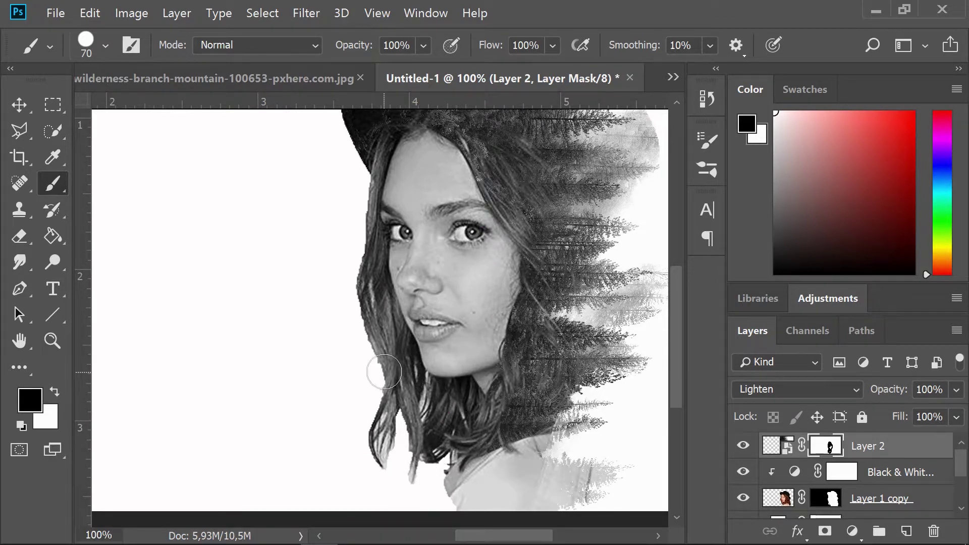
key("ctrl+plus")
scroll(389, 382, "up", 5)
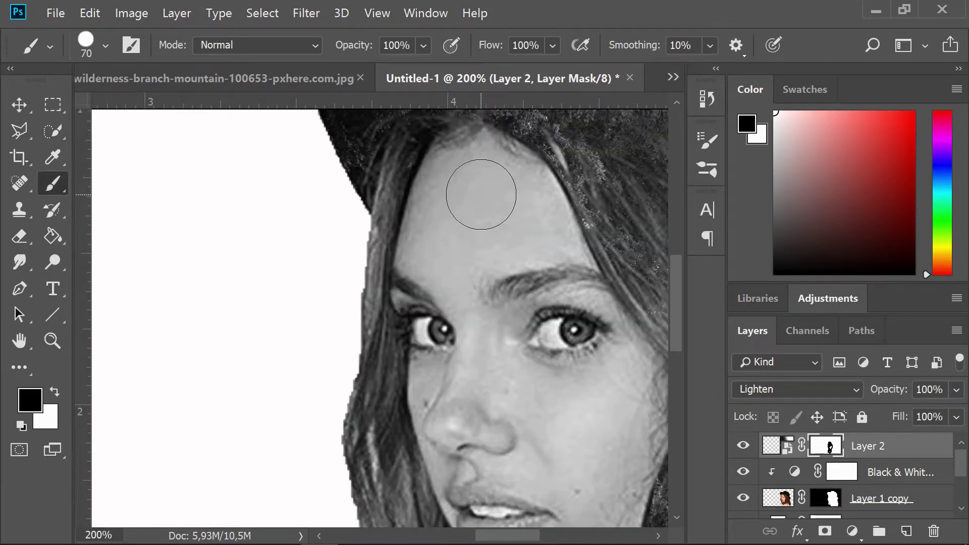
key("ctrl+0")
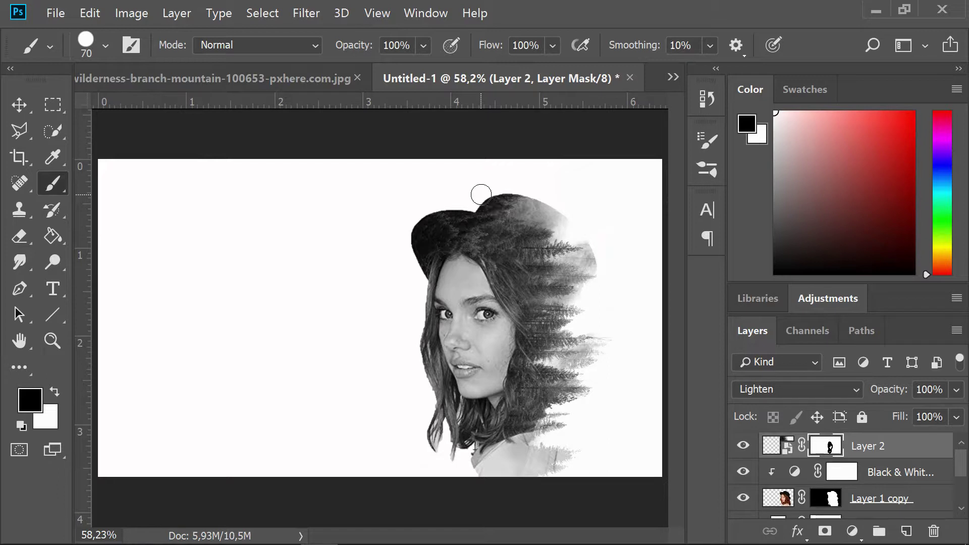
Step: Create a new clipped layer directly above Layer 1 copy and name it shadows
left_click(847, 504)
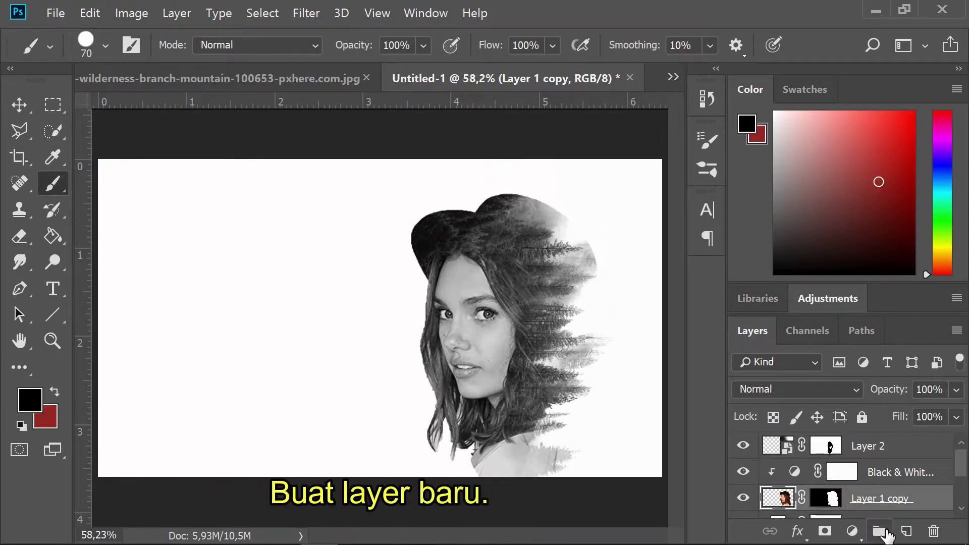
left_click(905, 531)
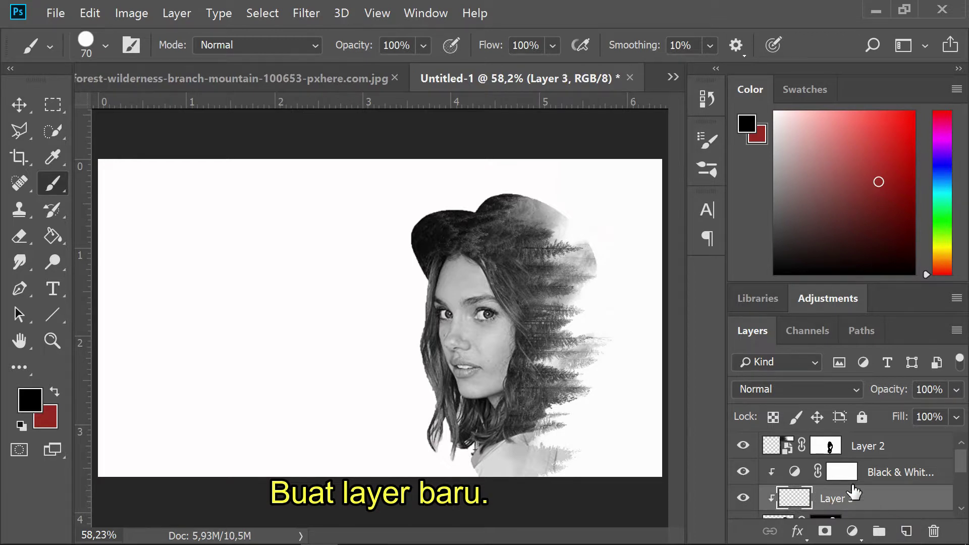
scroll(852, 488, "down", 1)
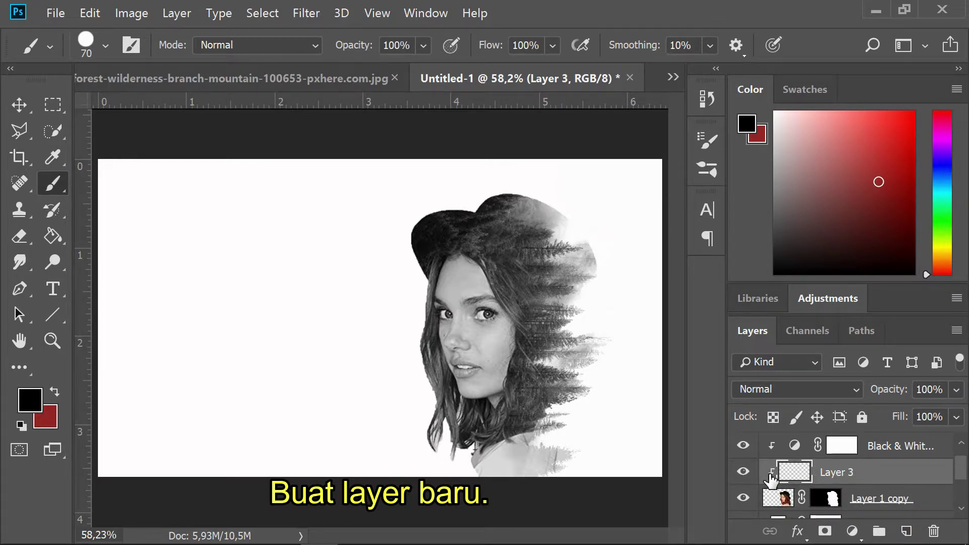
double_click(837, 473)
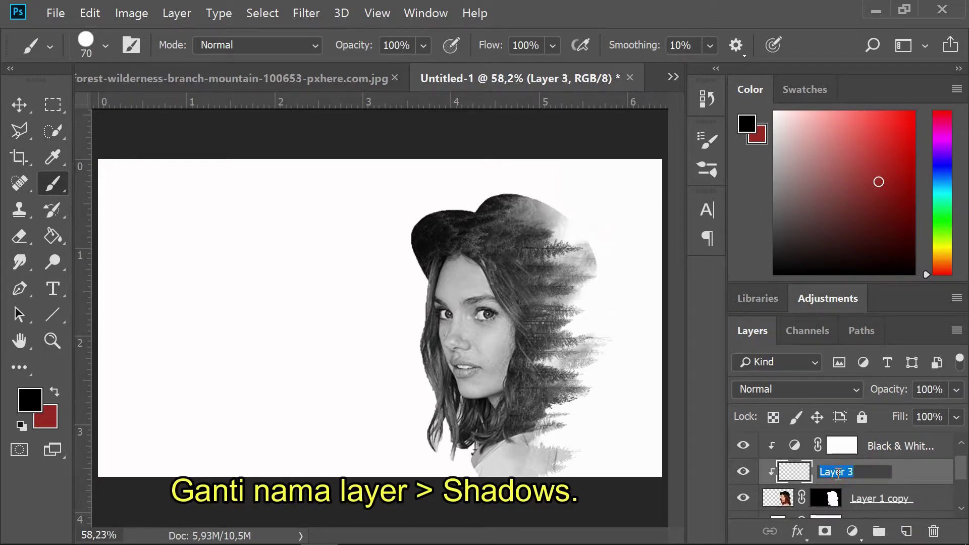
type("shadows")
key("Return")
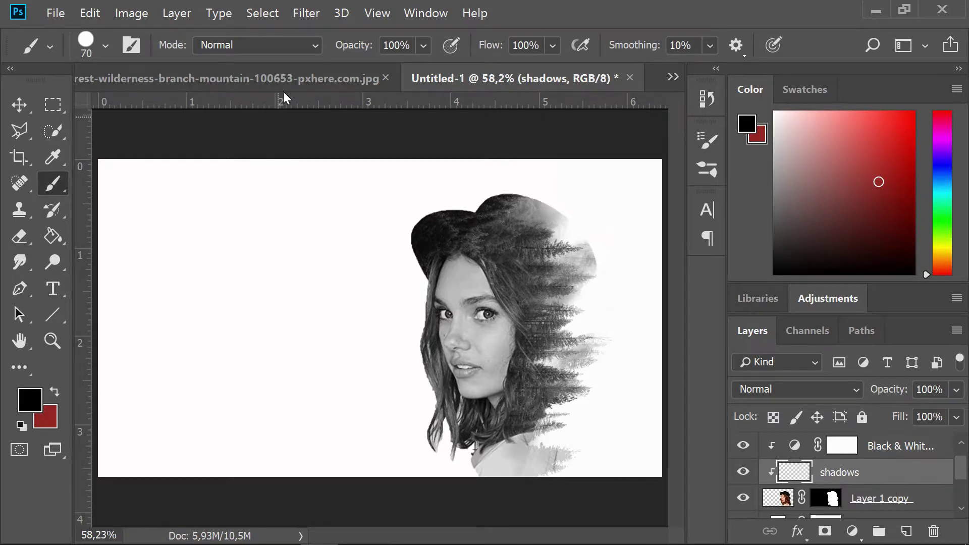
Step: Set the brush opacity to 50% and paint black over the hair on both sides of the face on the shadows layer
left_click(423, 45)
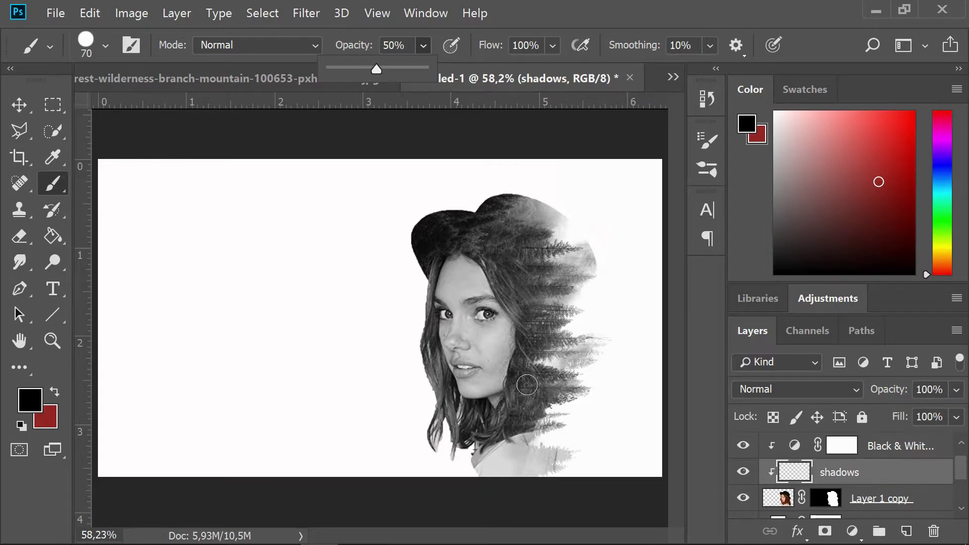
mouse_move(450, 455)
left_mouse_down()
mouse_move(449, 425)
mouse_move(438, 419)
mouse_move(432, 444)
mouse_move(444, 435)
mouse_move(444, 403)
mouse_move(430, 318)
mouse_move(445, 392)
mouse_move(419, 303)
mouse_move(430, 265)
mouse_move(424, 284)
left_mouse_up()
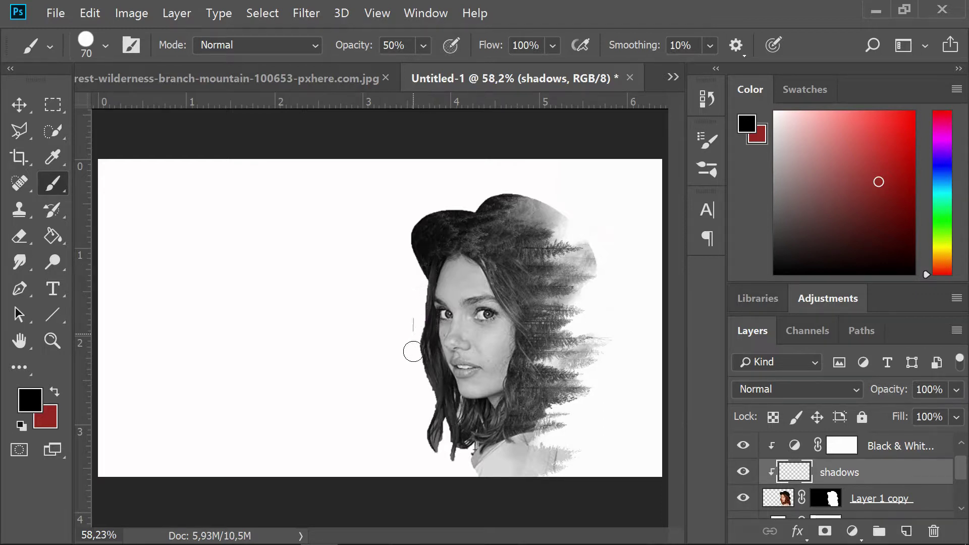
mouse_move(533, 399)
left_mouse_down()
mouse_move(495, 413)
mouse_move(515, 408)
mouse_move(481, 444)
mouse_move(509, 443)
left_mouse_up()
key("ctrl+z")
mouse_move(518, 406)
left_mouse_down()
mouse_move(479, 438)
mouse_move(497, 435)
mouse_move(525, 361)
mouse_move(517, 416)
mouse_move(543, 376)
mouse_move(524, 416)
mouse_move(539, 383)
mouse_move(535, 311)
mouse_move(480, 240)
mouse_move(542, 329)
mouse_move(535, 286)
mouse_move(504, 242)
mouse_move(472, 231)
mouse_move(489, 228)
mouse_move(543, 259)
mouse_move(545, 344)
mouse_move(522, 421)
mouse_move(540, 397)
left_mouse_up()
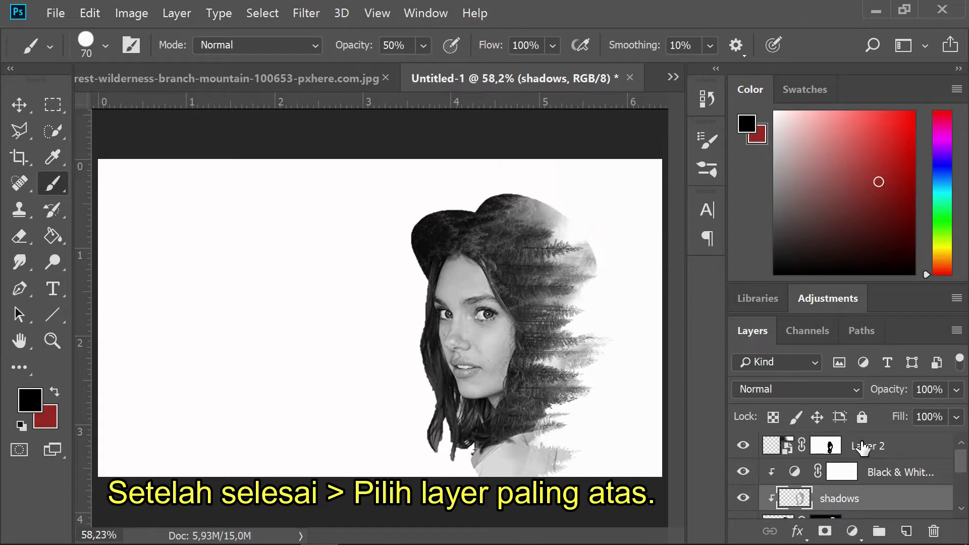
Step: Rename Layer 2 as Trees
left_click(864, 446)
double_click(864, 445)
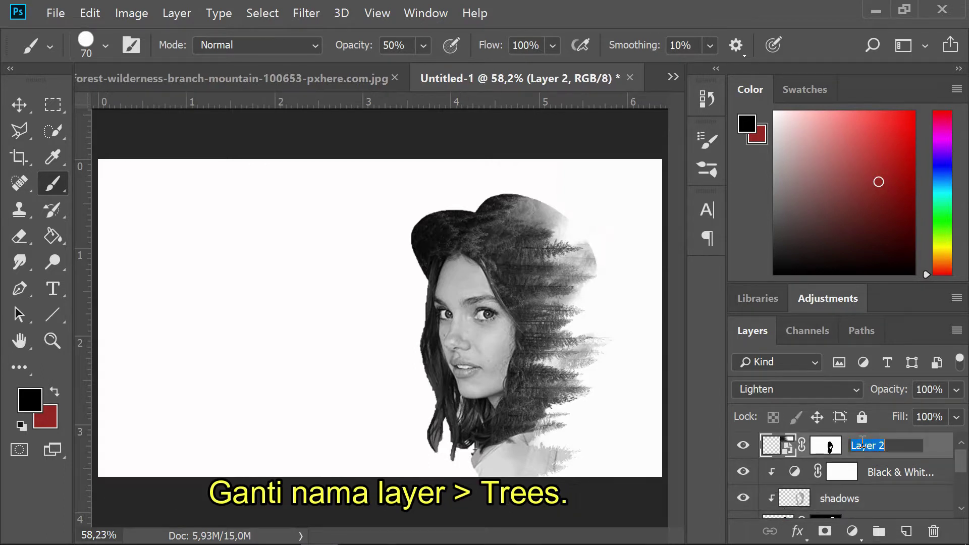
type("Trees")
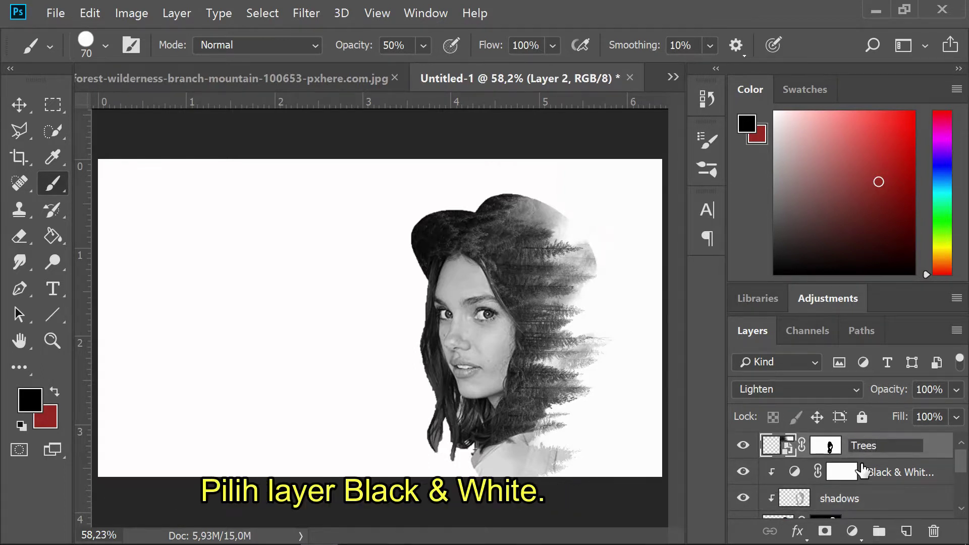
key("Return")
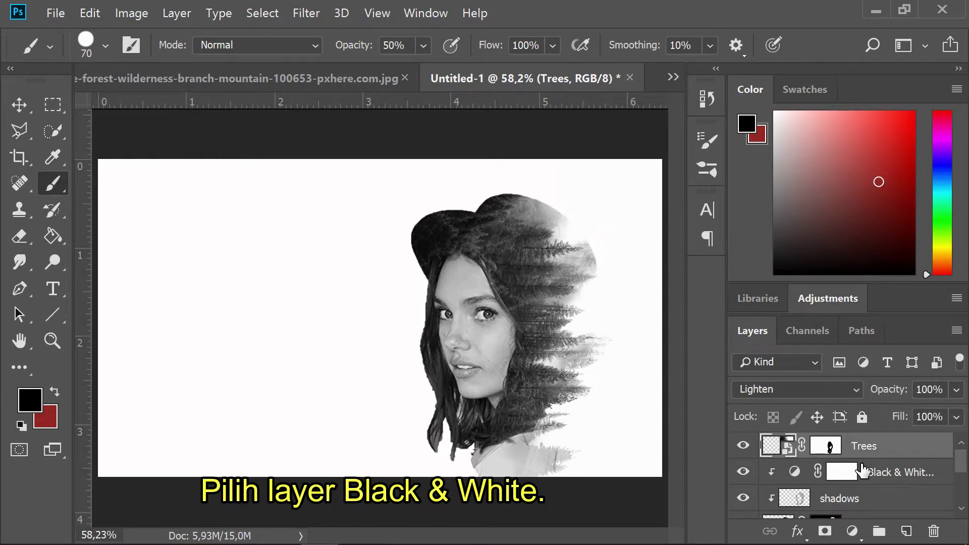
Step: Select the Black & White adjustment's mask and reduce the brush size to 8 px for detail work on the eyes
left_click(911, 472)
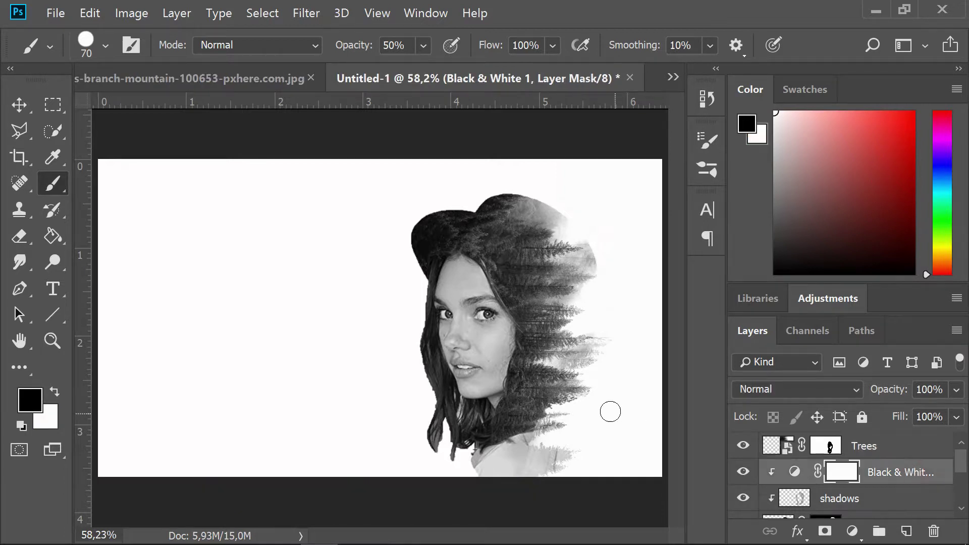
key("ctrl+plus")
key("ctrl+plus")
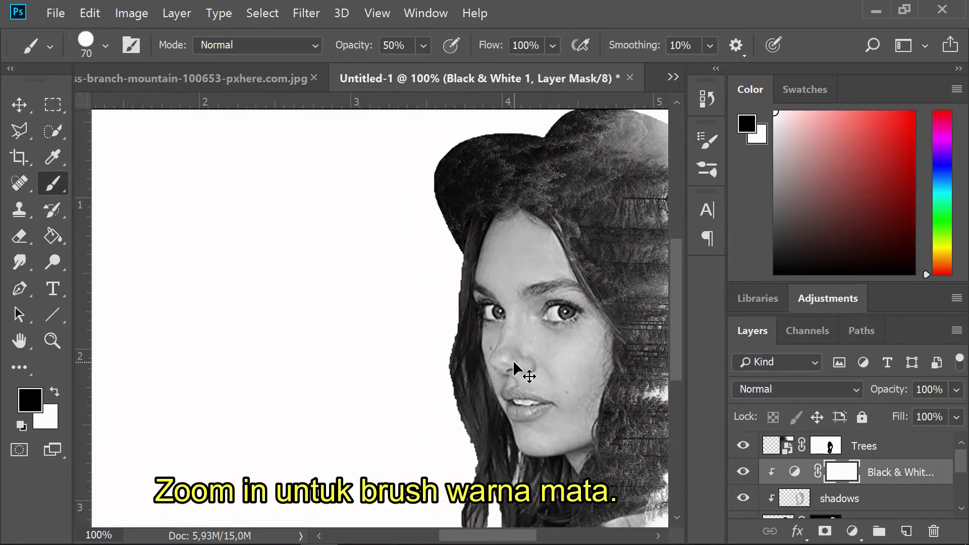
key("ctrl+plus")
scroll(514, 362, "right", 5)
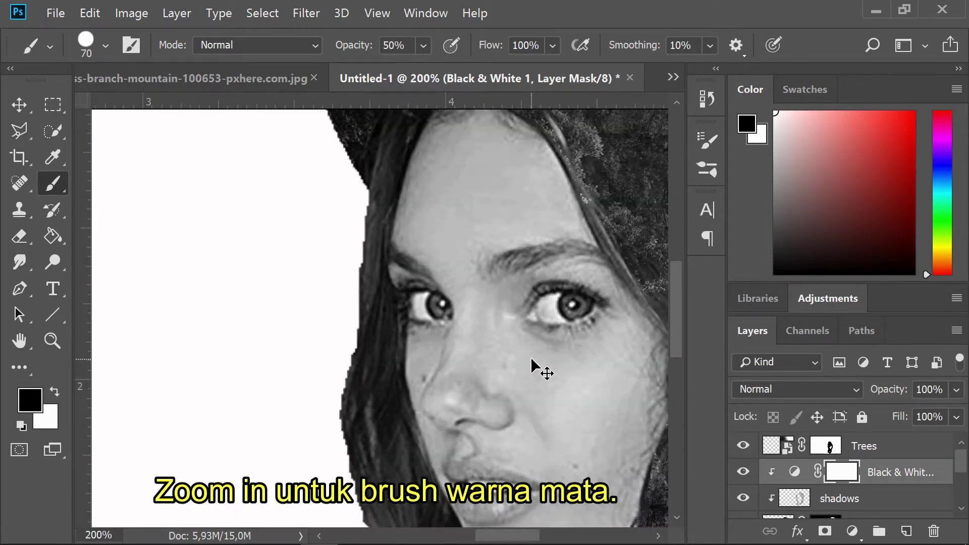
key("ctrl+plus")
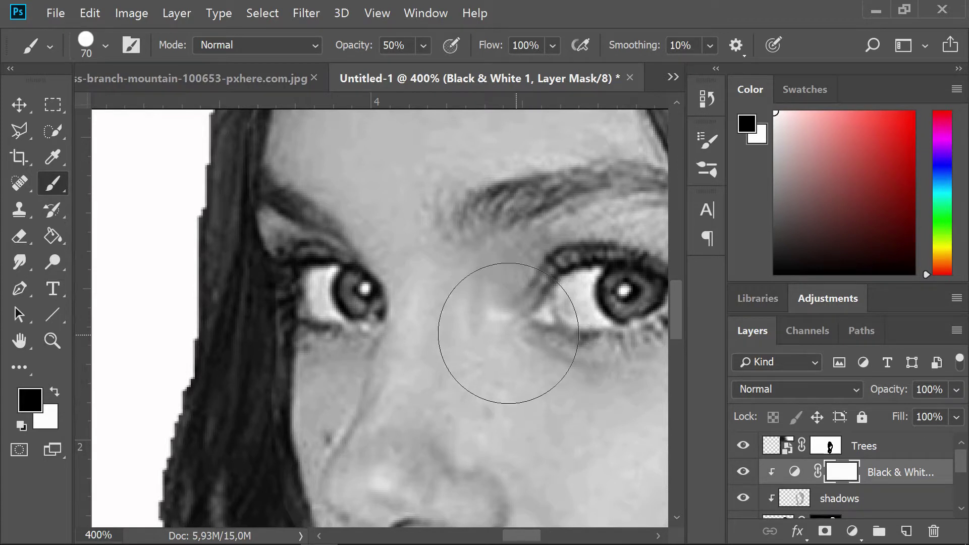
key("bracketleft")
key("bracketleft")
key("bracketleft")
key("bracketleft")
key("bracketleft")
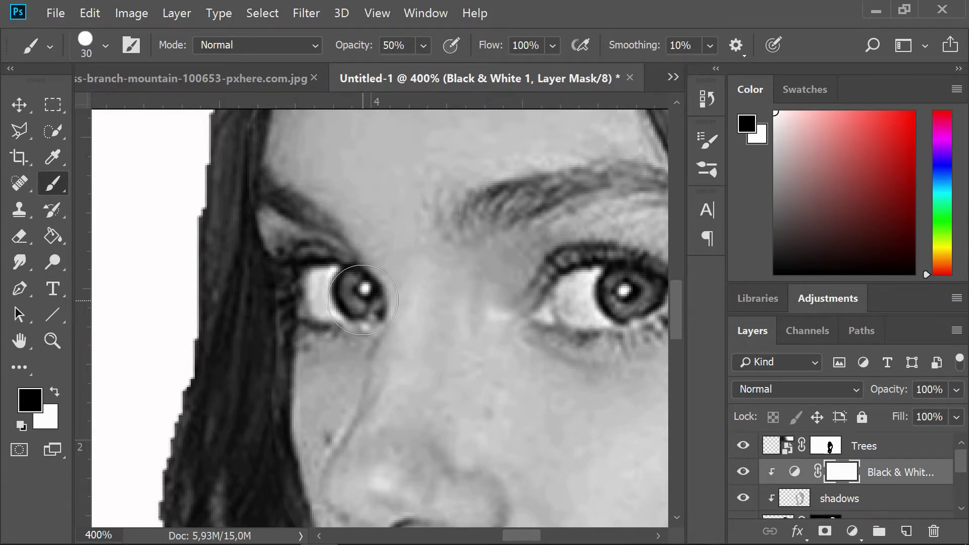
key("bracketleft")
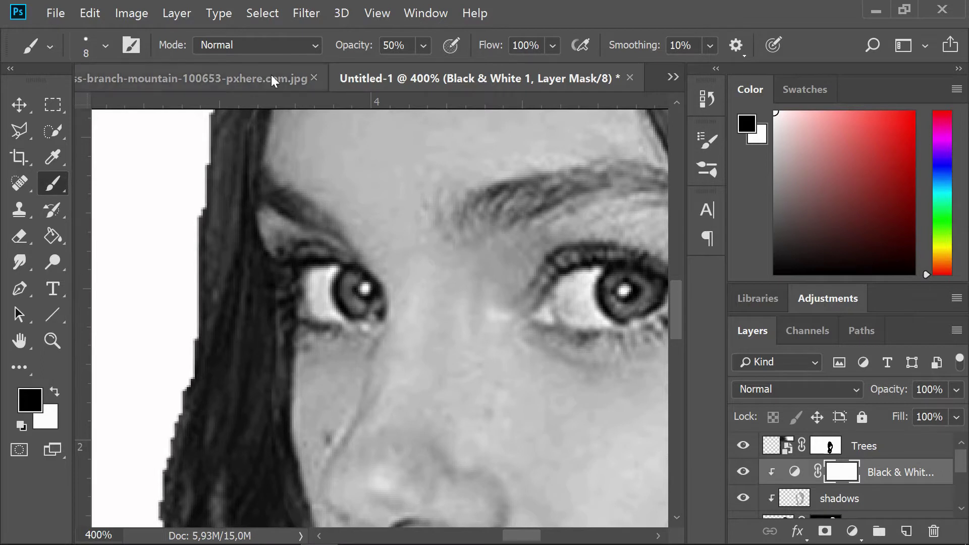
Step: Set the brush opacity to 100% and paint black over both eyes' bright highlights on the Black & White mask to restore their colour
left_click(422, 47)
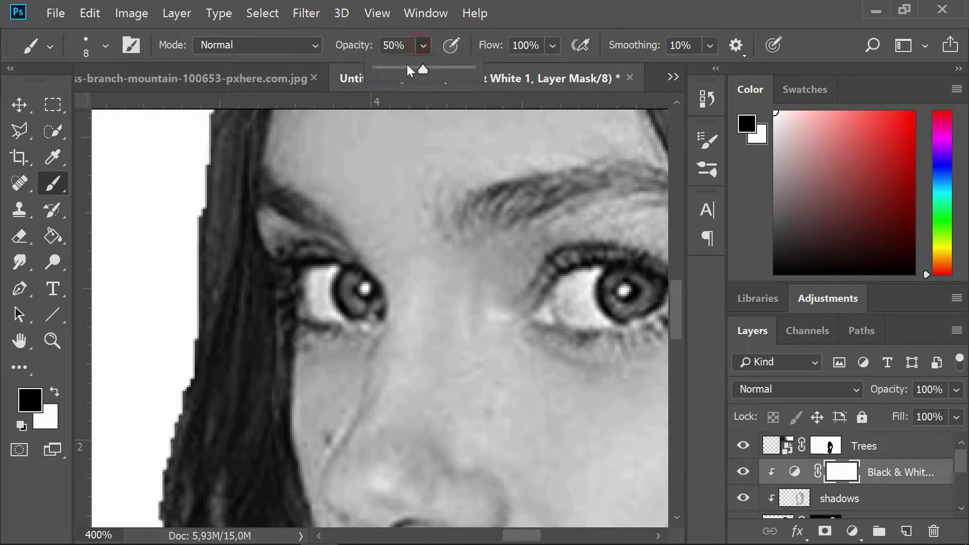
left_click_drag(431, 71, 470, 69)
left_click(365, 288)
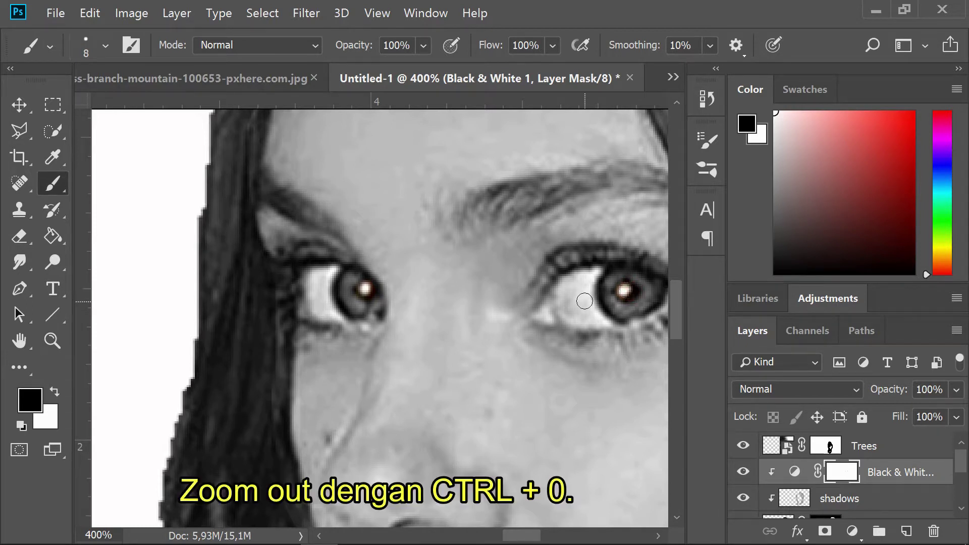
key("ctrl+0")
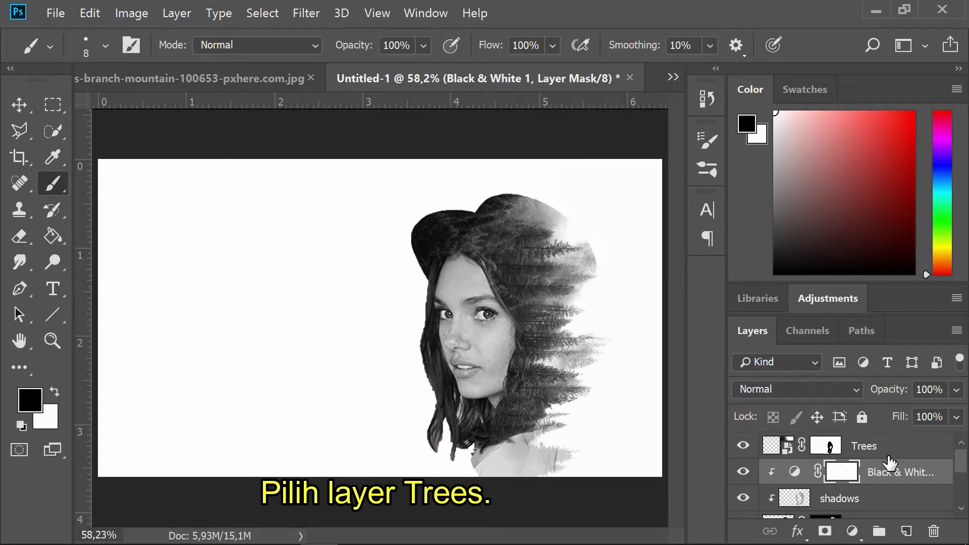
Step: Create a new layer directly above the Trees layer and name it Eye Enhacement
left_click(876, 446)
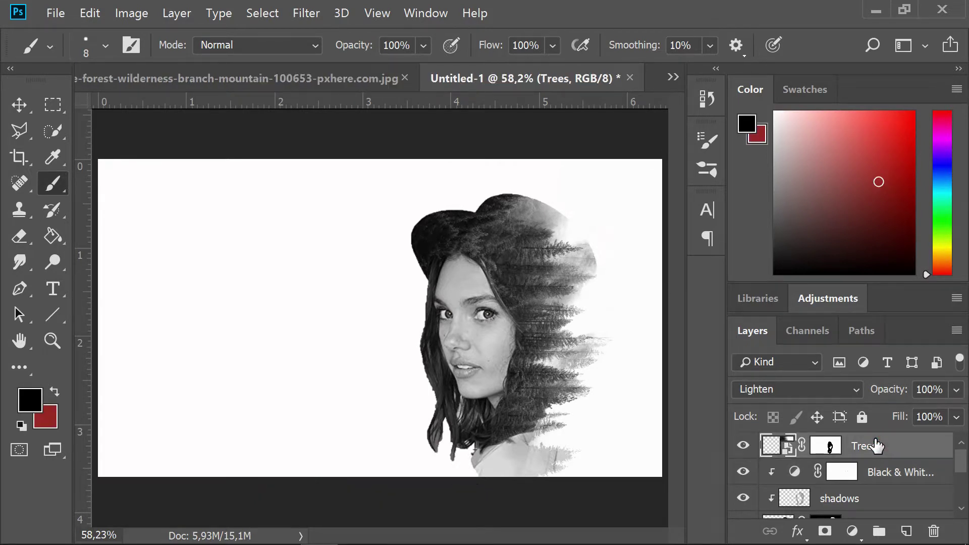
left_click(907, 531)
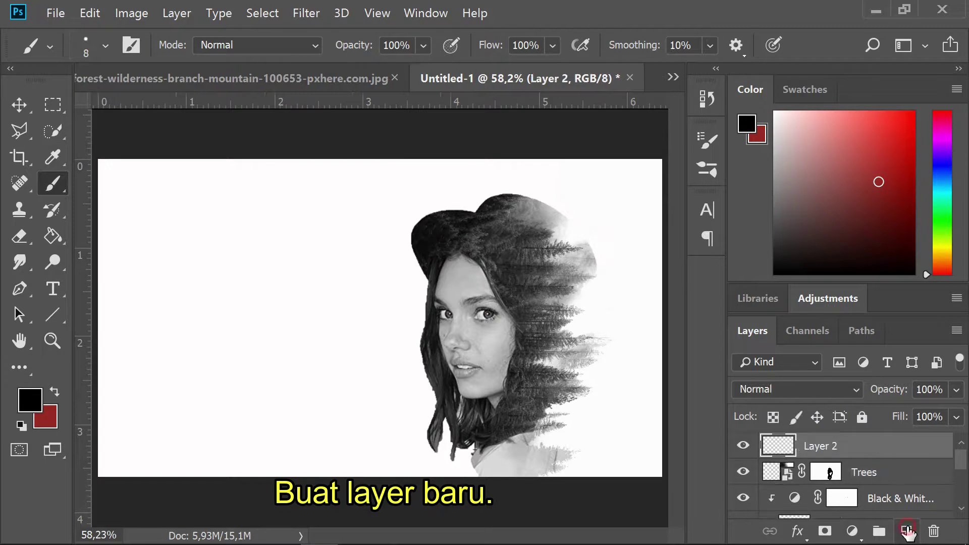
double_click(820, 446)
type("E")
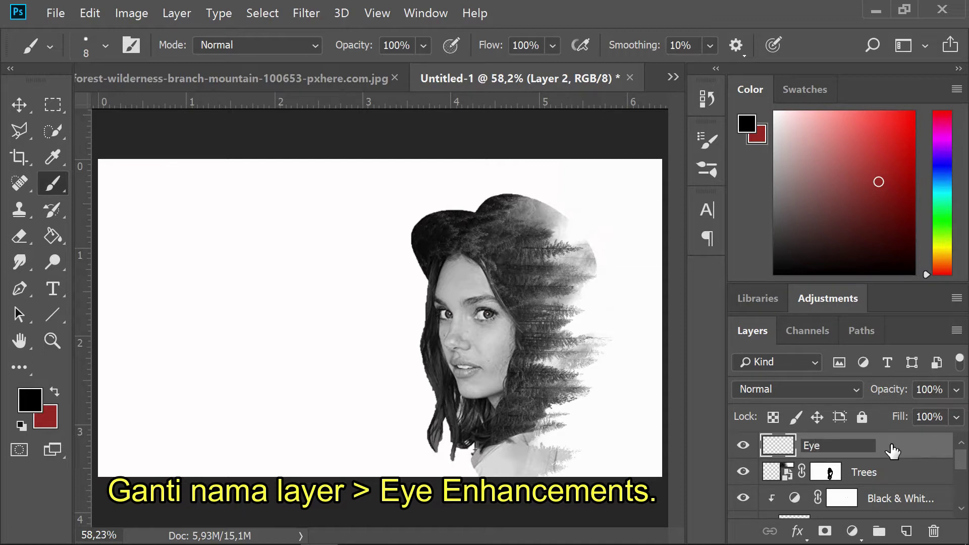
type("ye ENhacemeny")
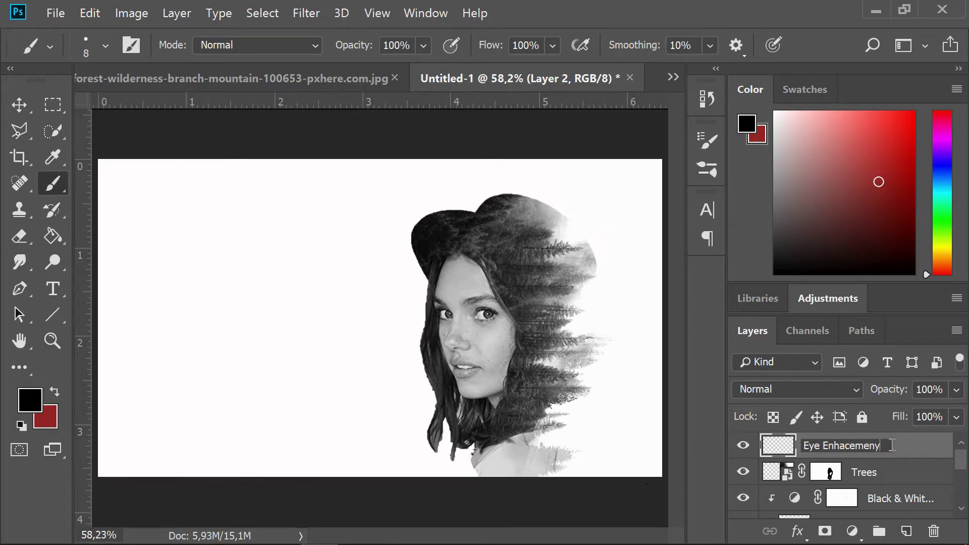
key("BackSpace")
type("t")
key("Return")
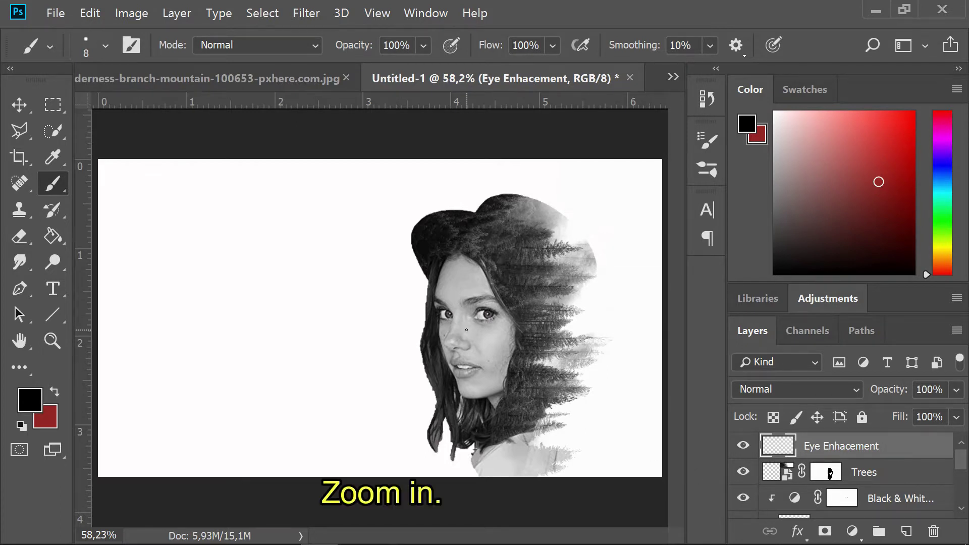
Step: Set the Eye Enhacement layer's blending mode to Linear Dodge (Add)
scroll(465, 328, "up", 3)
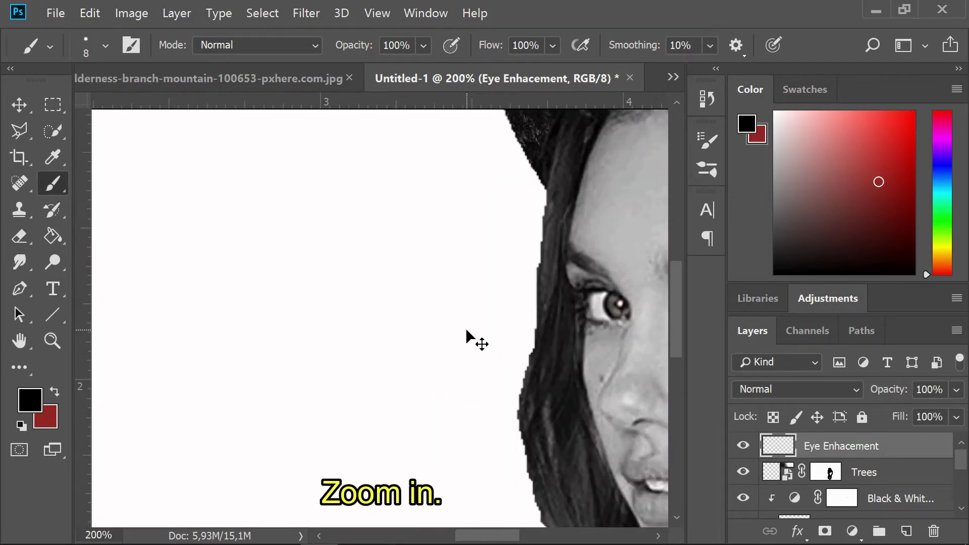
scroll(465, 328, "right", 5)
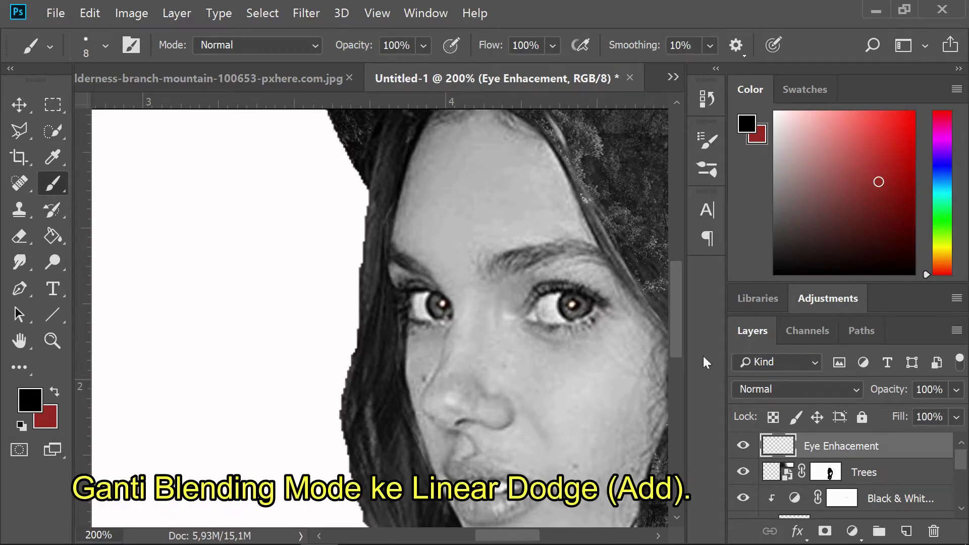
left_click(778, 392)
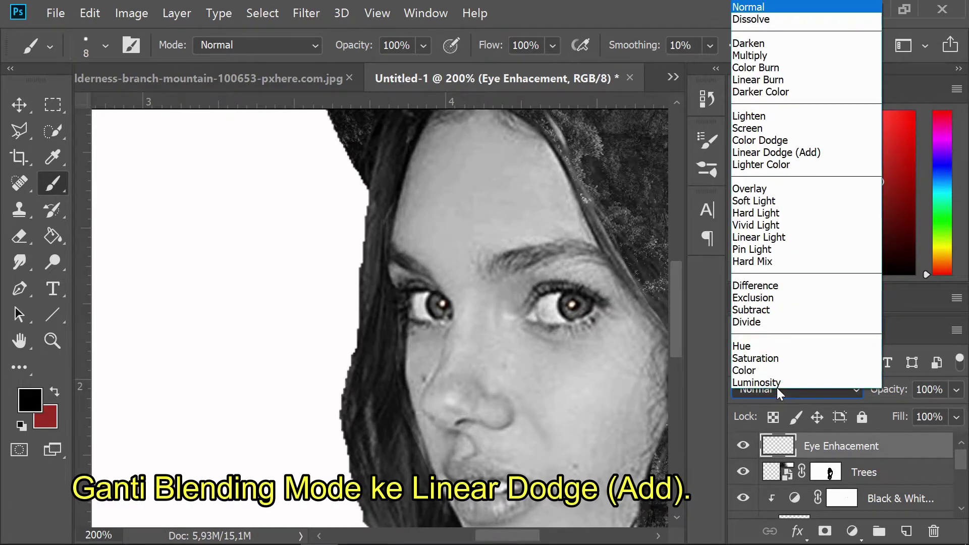
left_click(784, 152)
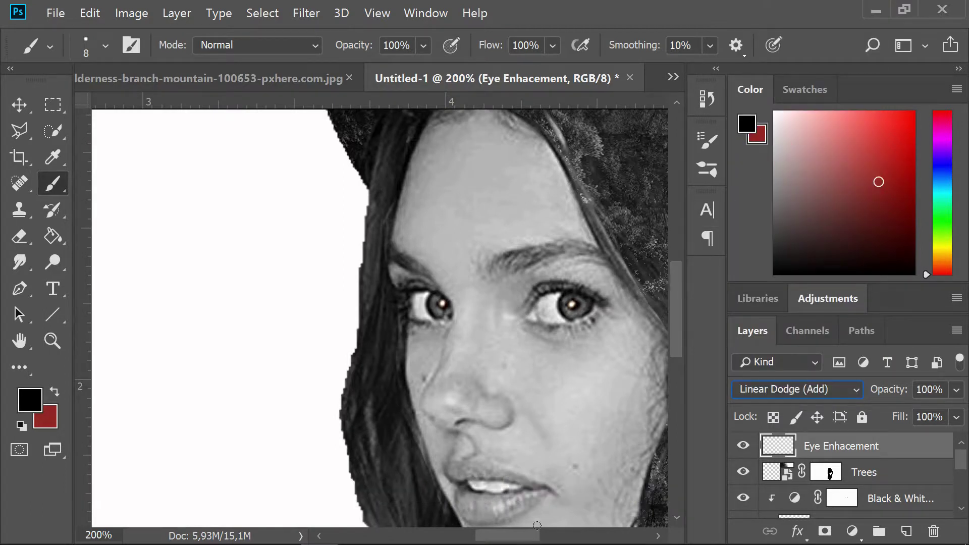
Step: Set the foreground colour to orange with the hex value b65b29
left_click_drag(524, 536, 541, 536)
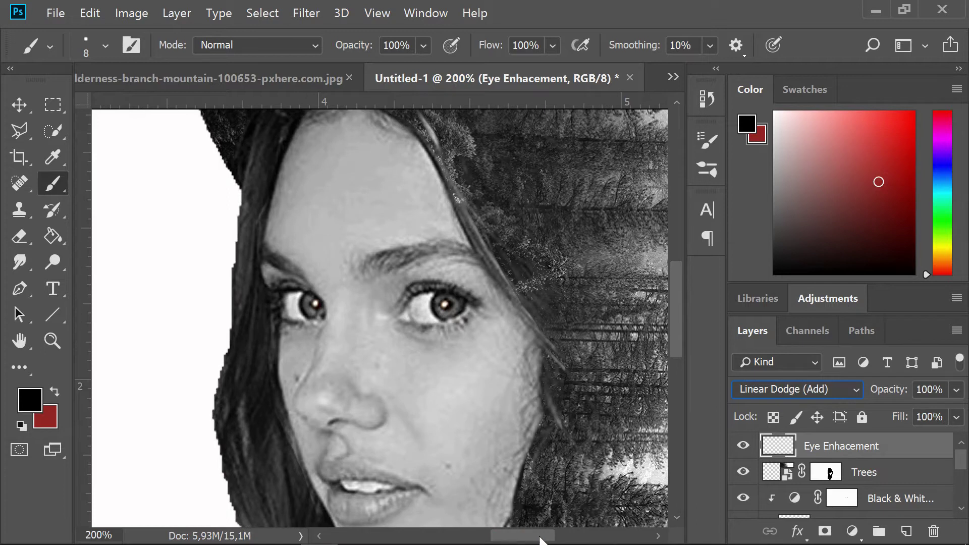
key("ctrl+plus")
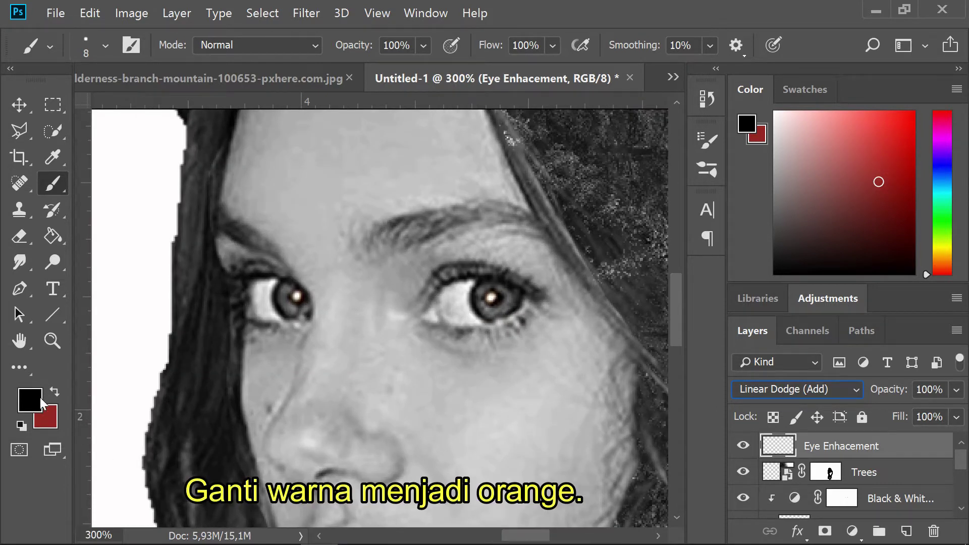
key("x")
key("i")
left_click(30, 400)
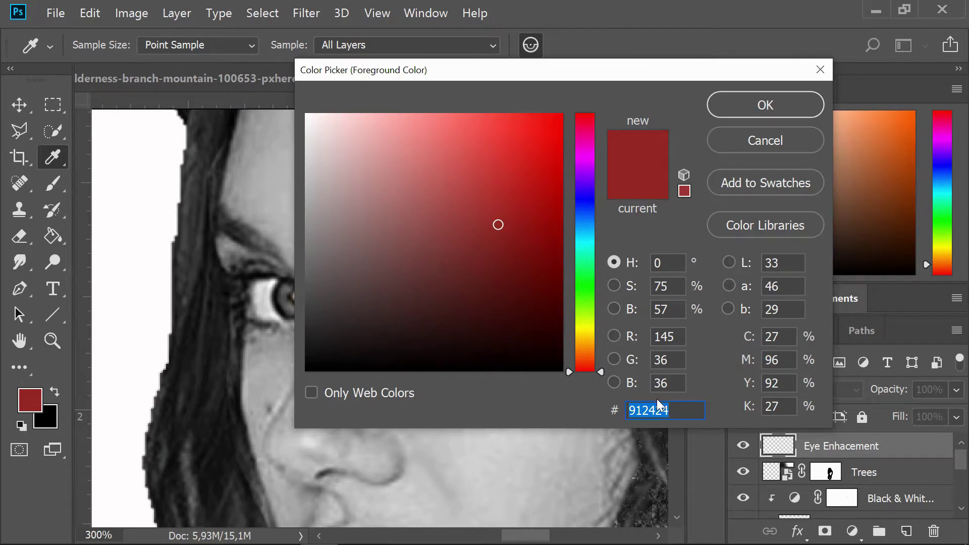
type("b")
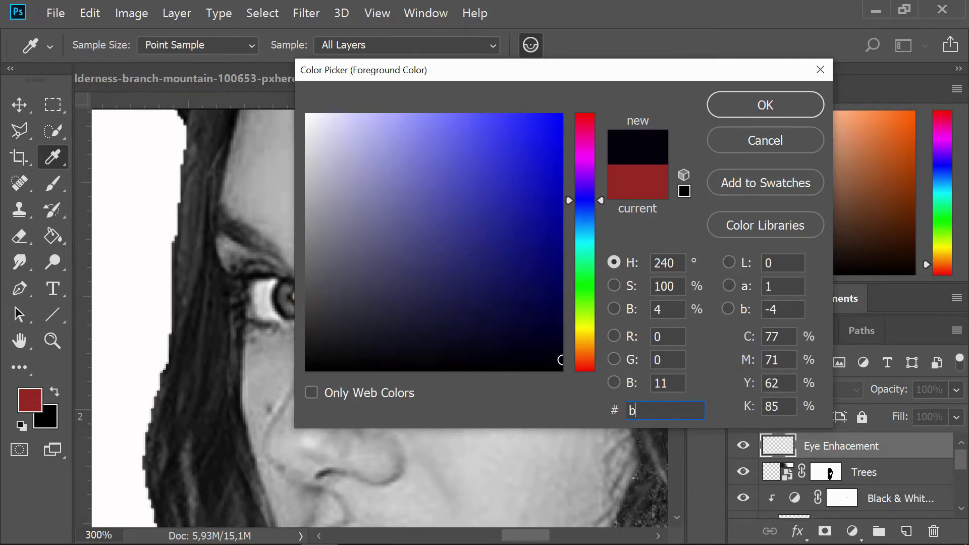
type("6")
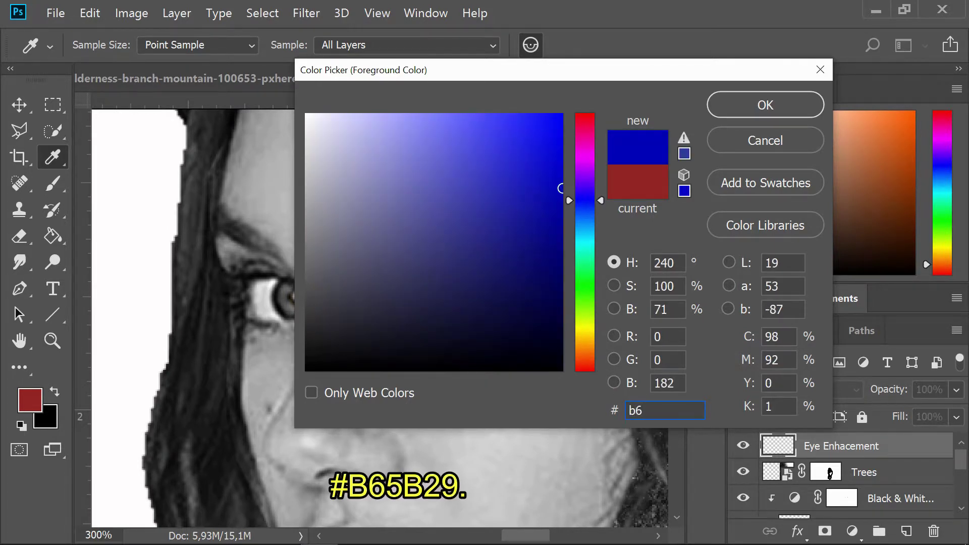
type("5b")
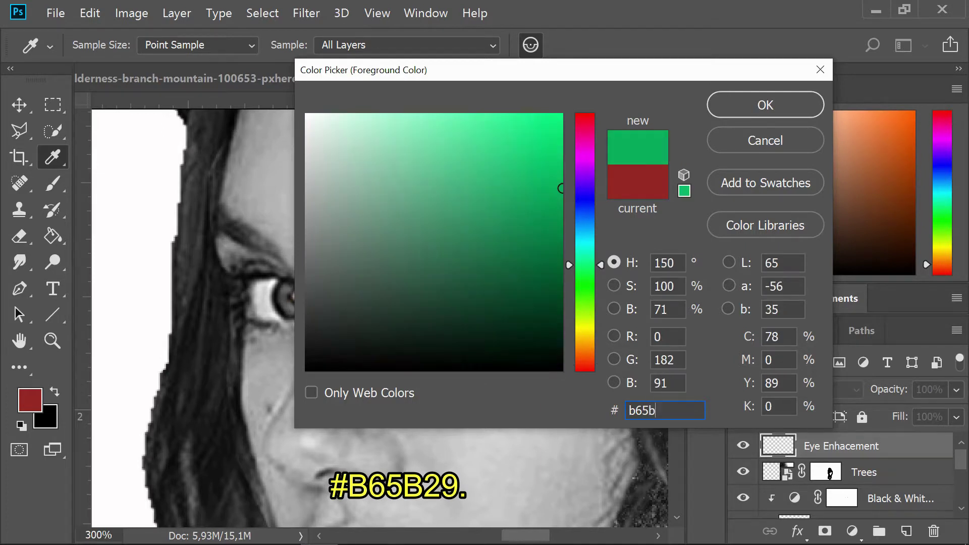
type("3")
key("BackSpace")
type("29")
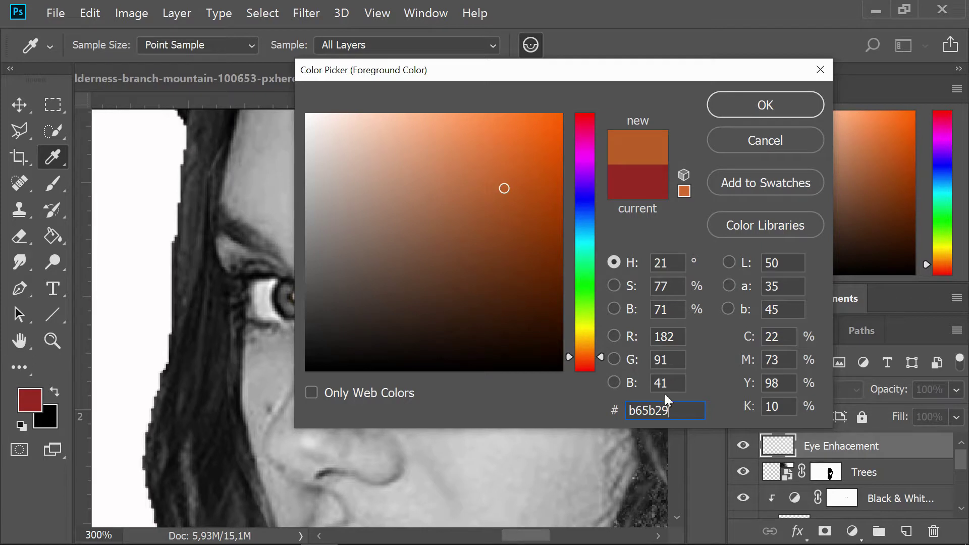
left_click(771, 104)
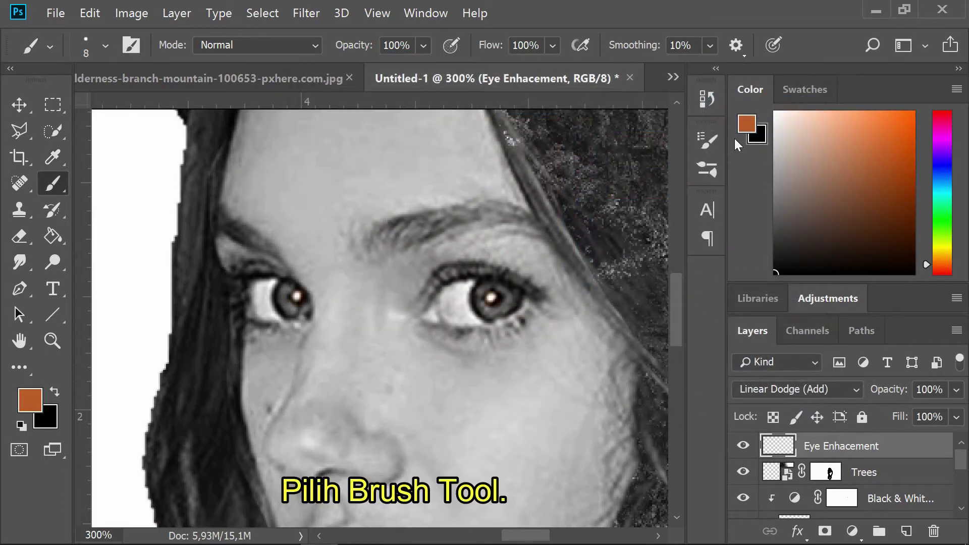
Step: Reduce the brush size to 5 px and paint orange around the iris of the eye nearer the trees, leaving the pupil unpainted
key("ctrl+plus")
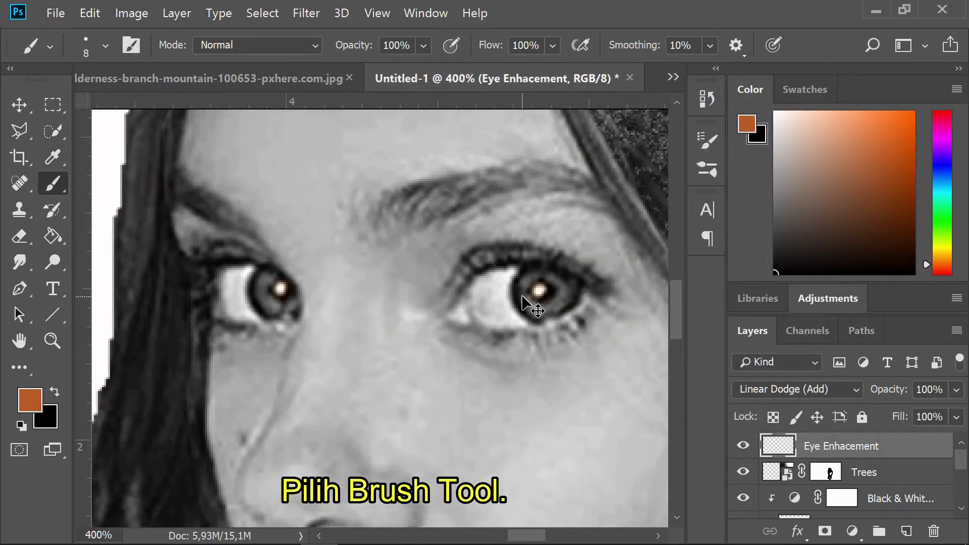
key("ctrl+plus")
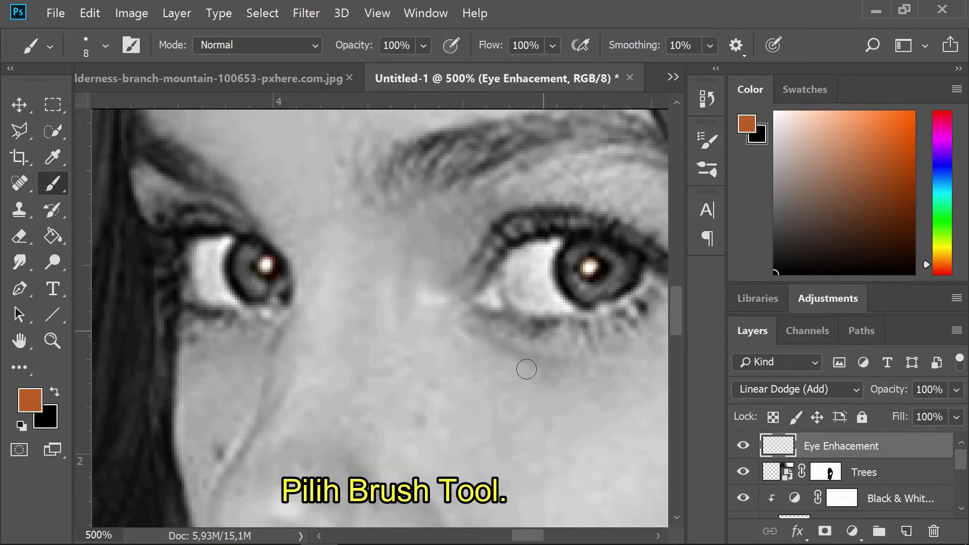
scroll(513, 427, "right", 3)
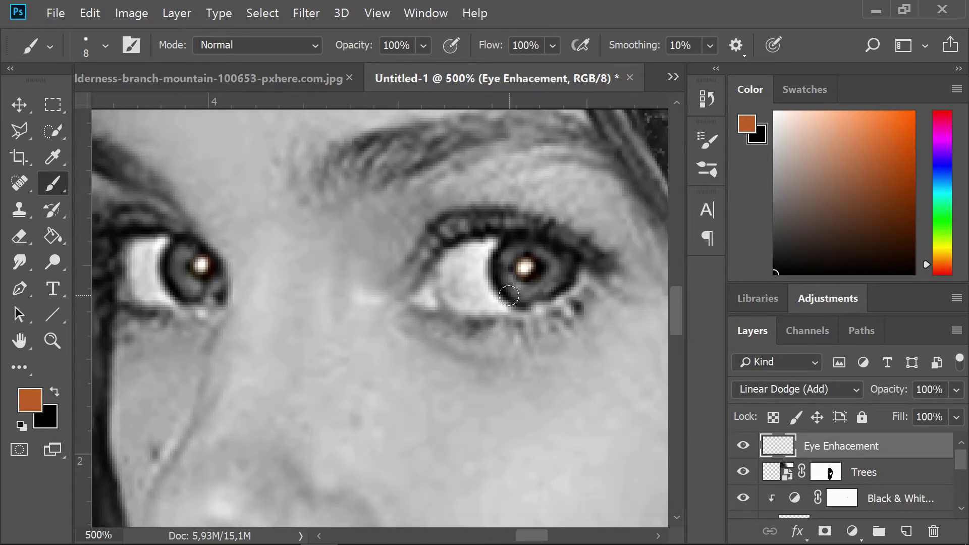
key("bracketleft")
key("bracketleft")
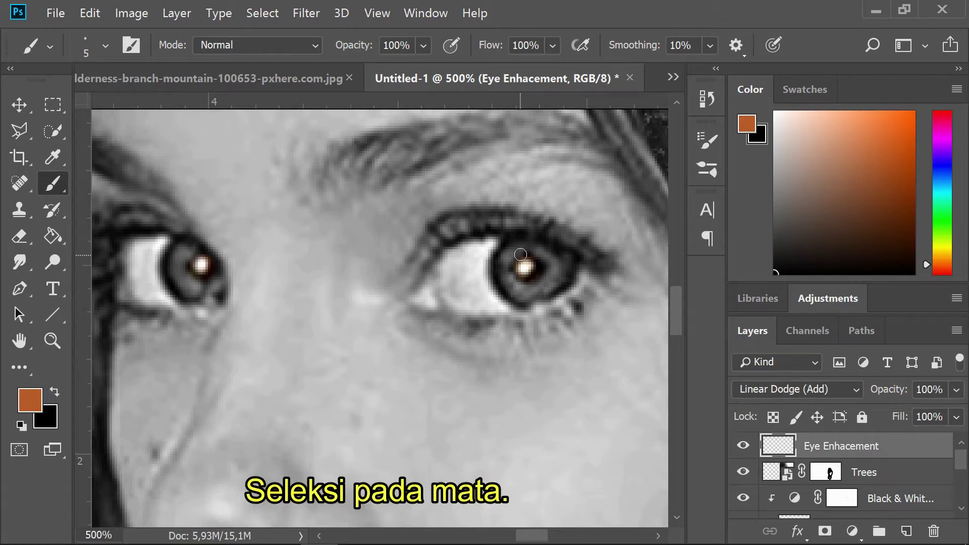
mouse_move(518, 248)
left_mouse_down()
mouse_move(515, 288)
mouse_move(542, 293)
mouse_move(567, 259)
mouse_move(558, 266)
mouse_move(531, 245)
mouse_move(511, 254)
mouse_move(506, 274)
mouse_move(522, 289)
left_mouse_up()
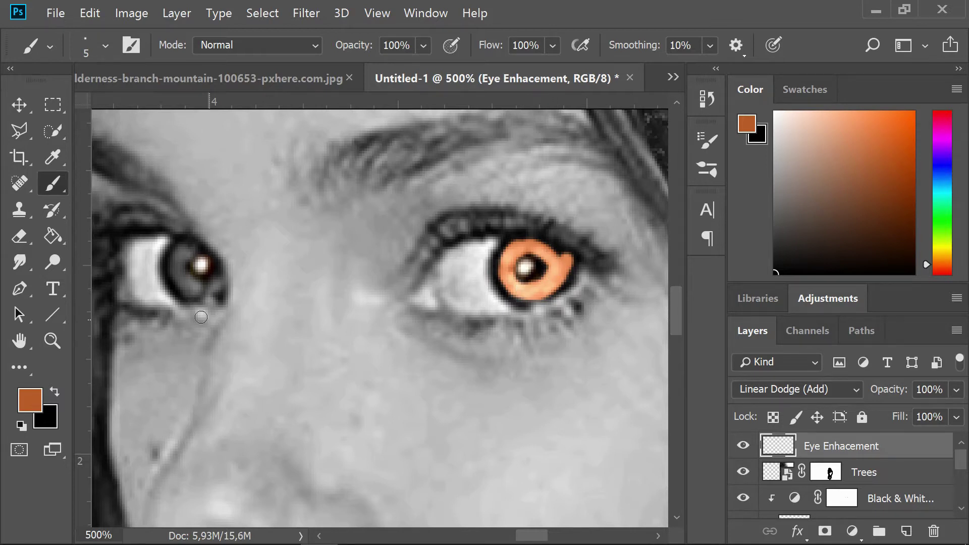
Step: Paint the iris of the other eye orange around the pupil, touch up its lower edge and undo the last stroke
scroll(209, 289, "right", 1)
scroll(209, 289, "left", 3)
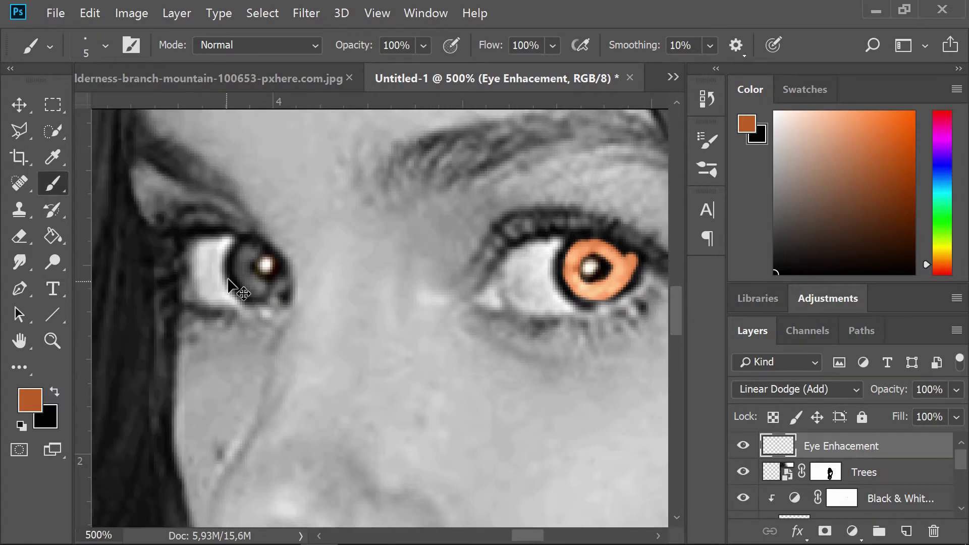
mouse_move(249, 259)
left_mouse_down()
mouse_move(254, 247)
mouse_move(238, 281)
mouse_move(260, 291)
mouse_move(245, 260)
left_mouse_up()
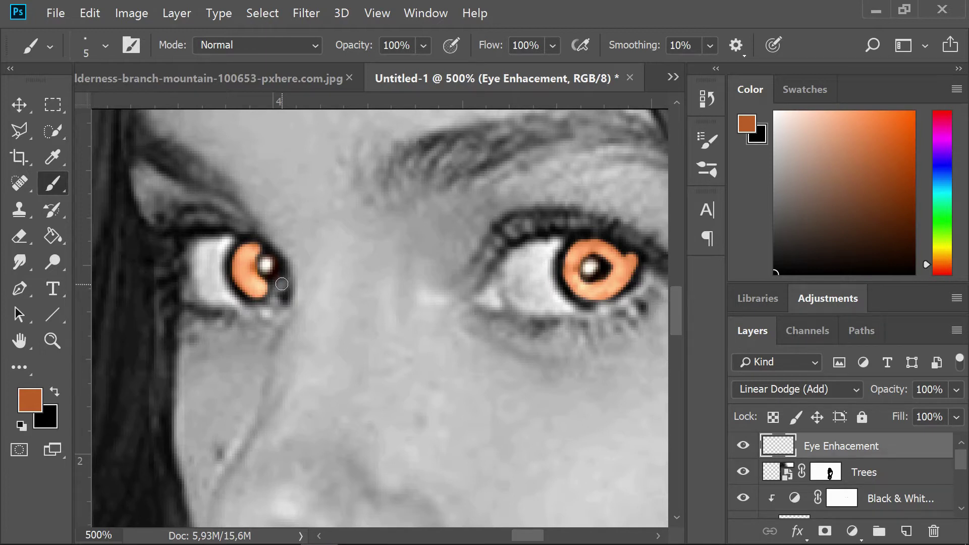
scroll(269, 299, "down", 2)
left_click_drag(475, 308, 464, 313)
key("ctrl+z")
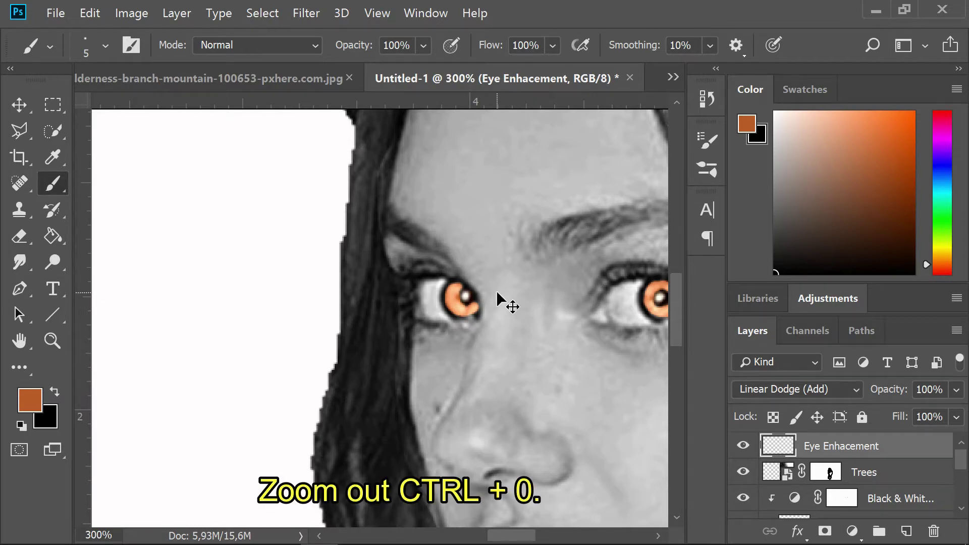
Step: Lower the Eye Enhacement layer's opacity to 50% to soften the orange in the eyes
key("ctrl+0")
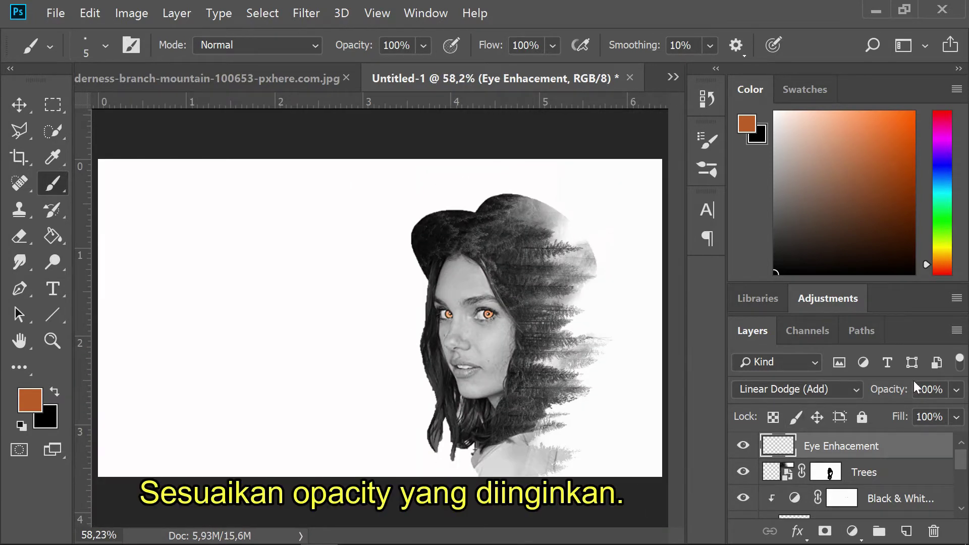
left_click(957, 389)
left_click_drag(954, 415, 919, 418)
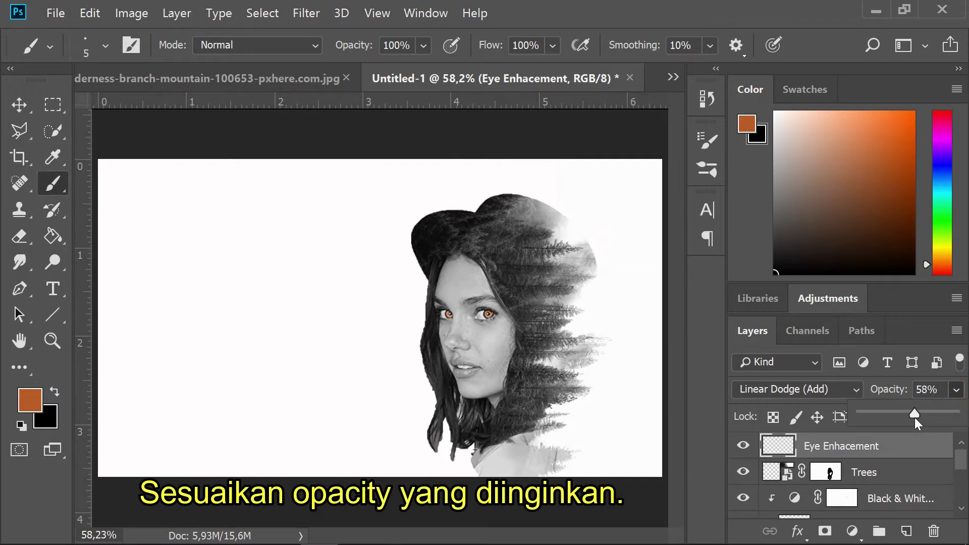
left_click_drag(911, 418, 910, 418)
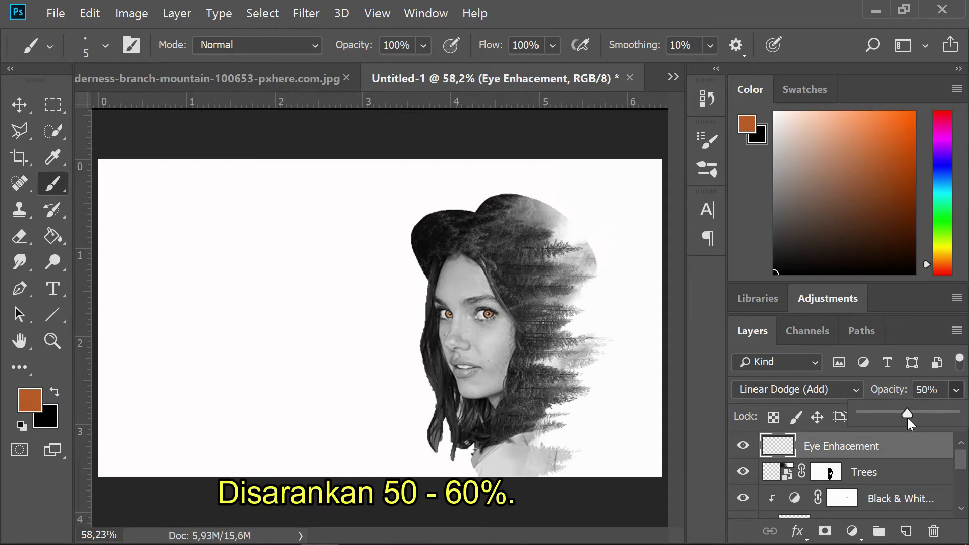
left_click(955, 395)
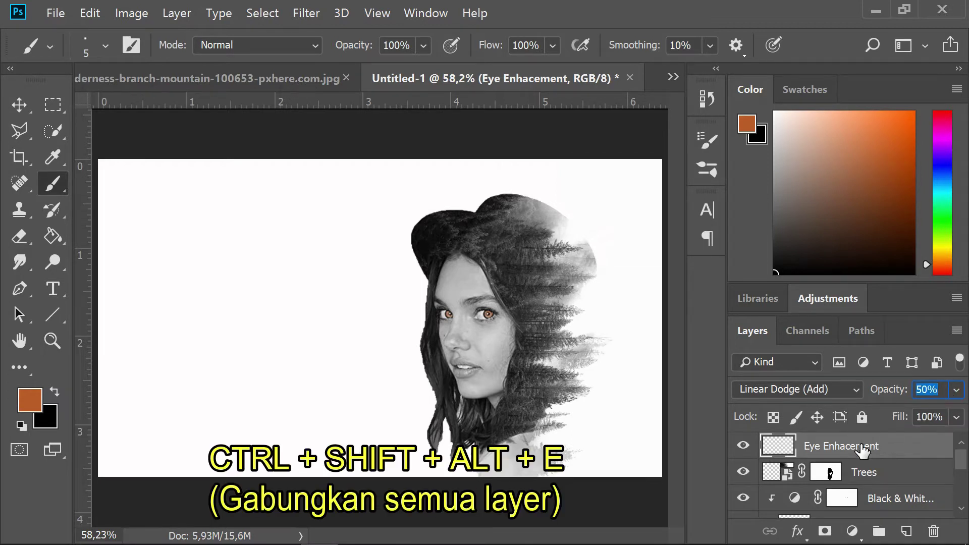
Step: Stamp all visible layers into a new layer on top of the stack and name it Merged
key("ctrl+shift+alt+e")
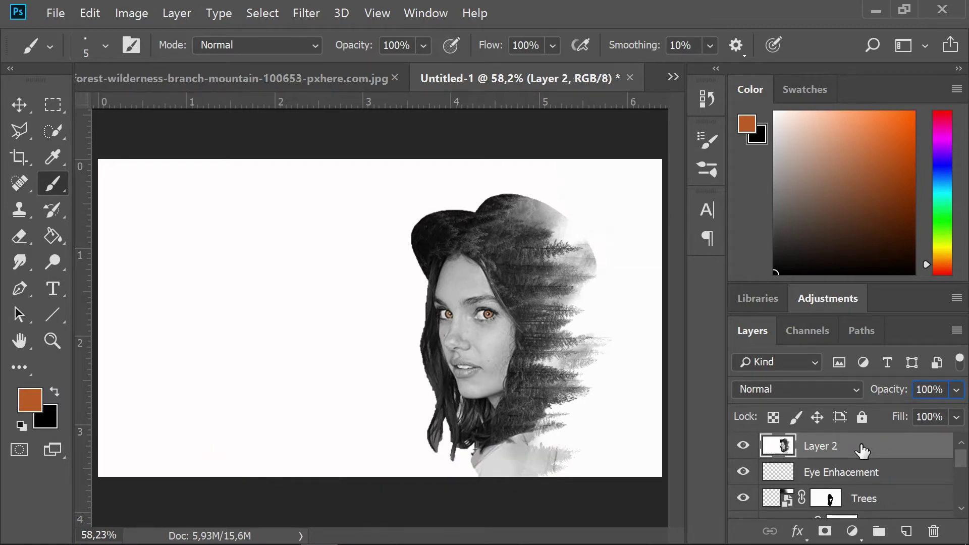
double_click(826, 446)
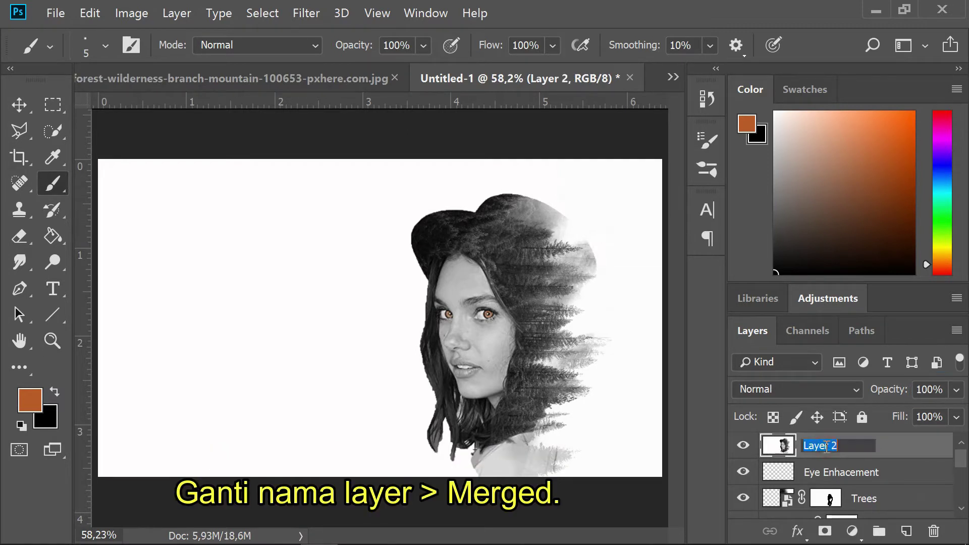
type("Merged")
key("Return")
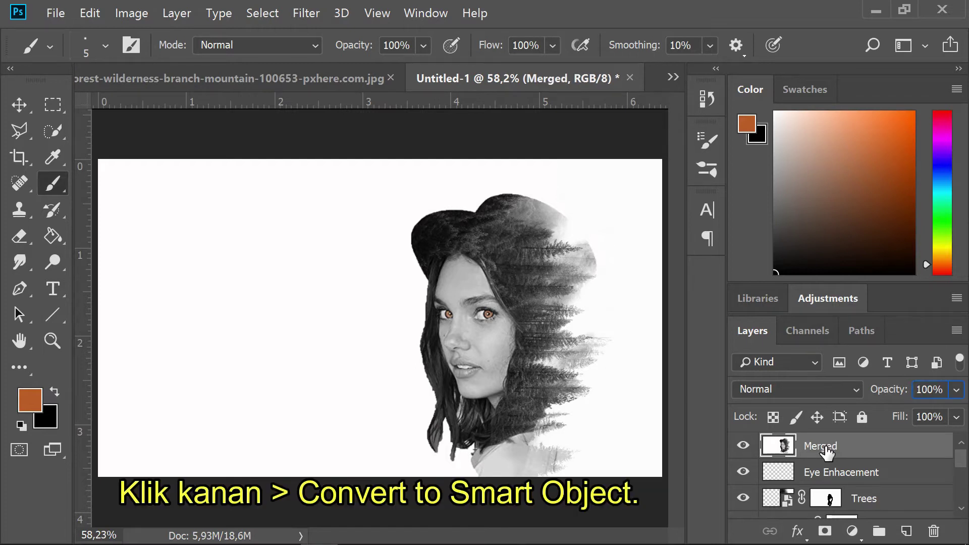
Step: Convert the Merged layer to a Smart Object
right_click(831, 456)
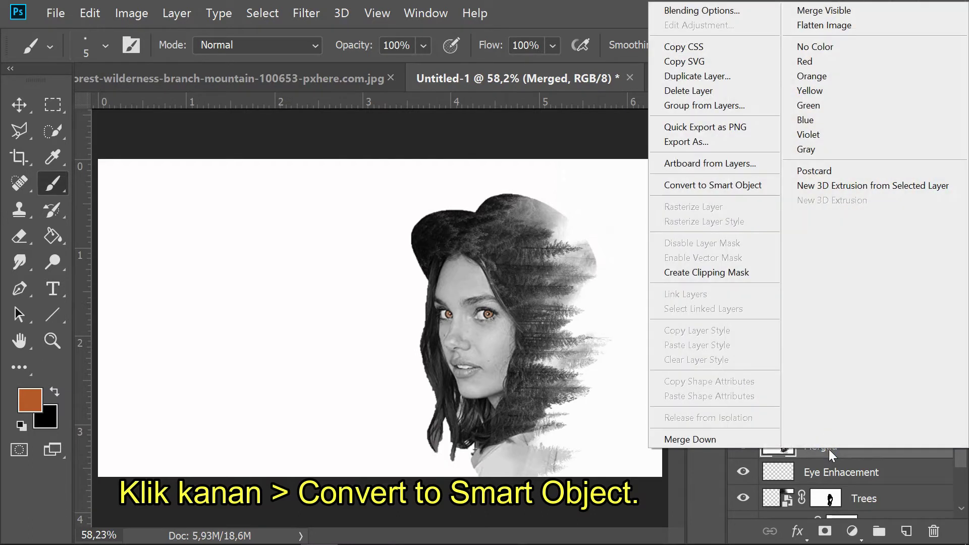
left_click(698, 190)
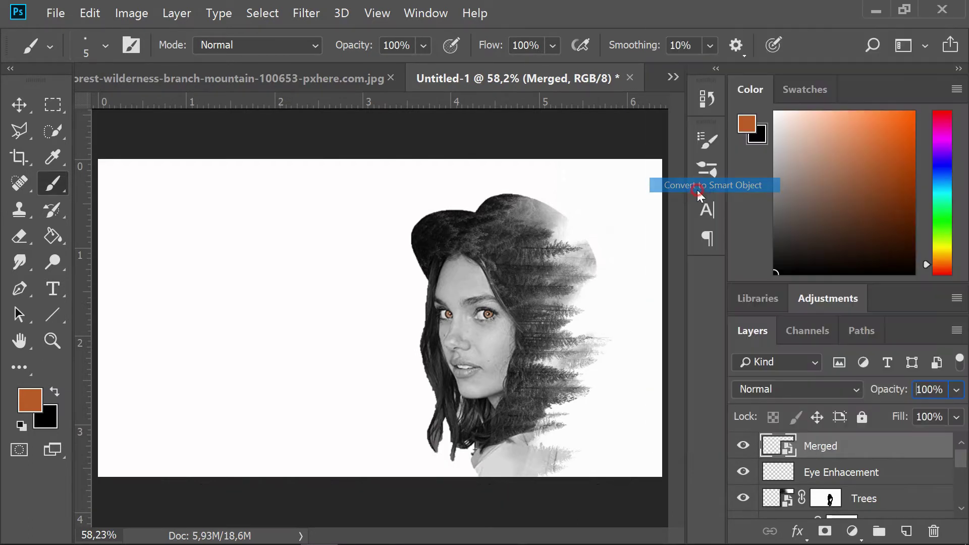
Step: Apply a High Pass filter with a radius of about 5 pixels to the Merged layer and set its blend mode to Soft Light
left_click(299, 14)
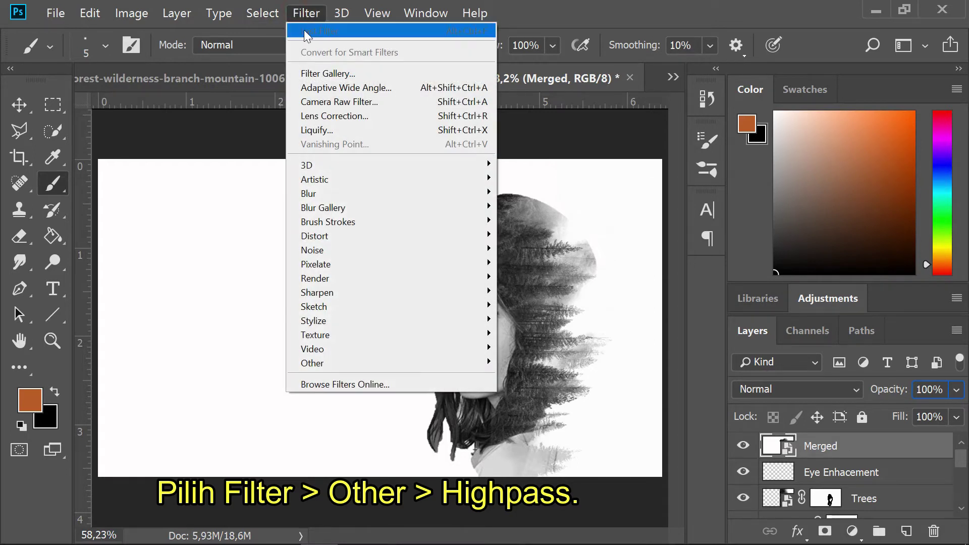
mouse_move(337, 361)
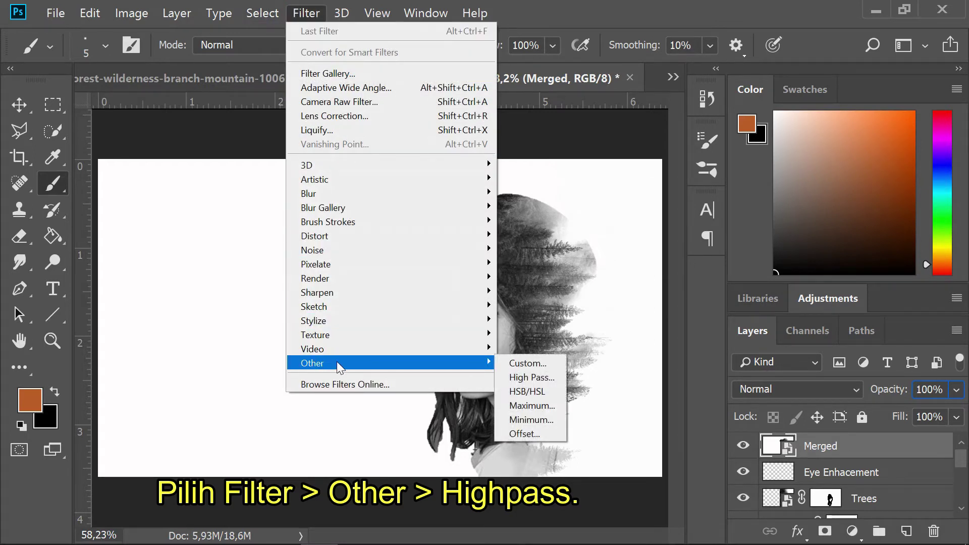
left_click(523, 377)
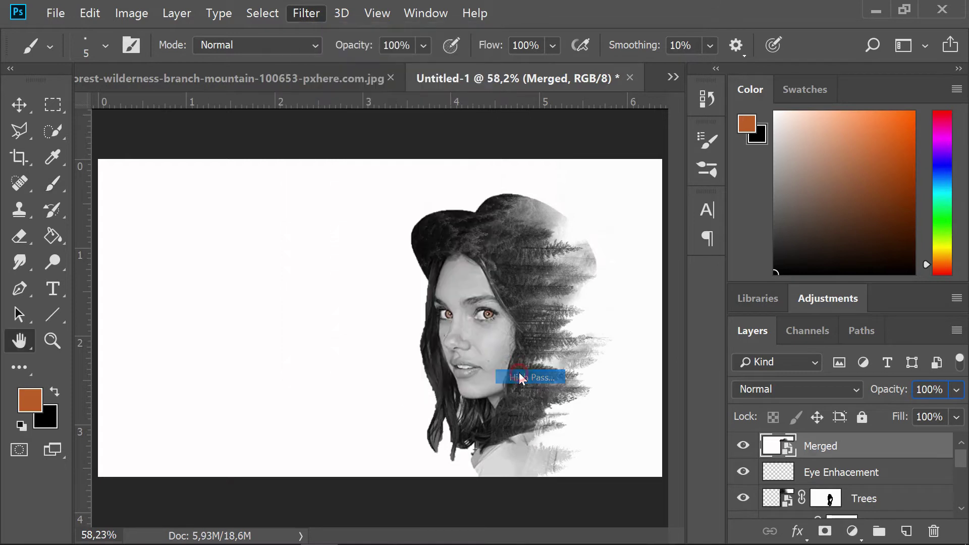
left_click_drag(469, 71, 277, 98)
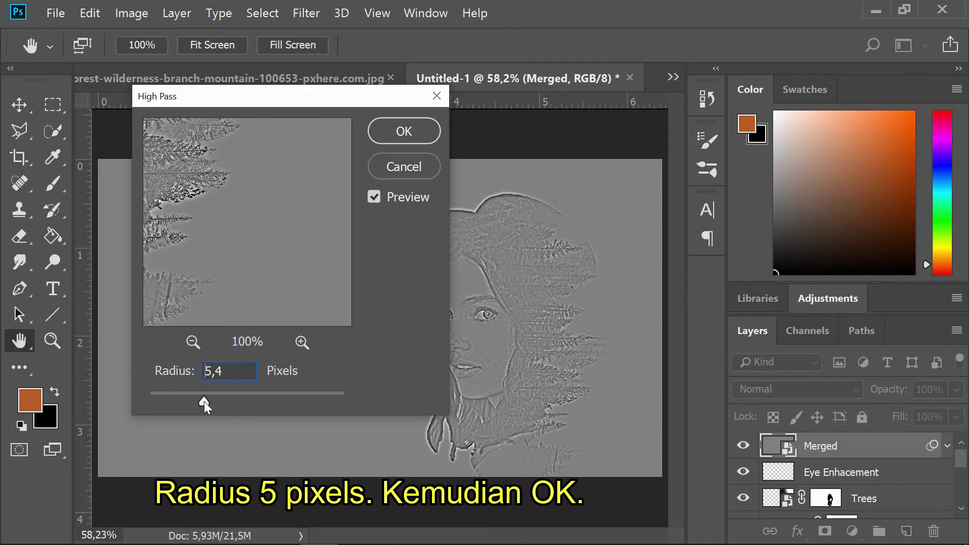
left_click(404, 132)
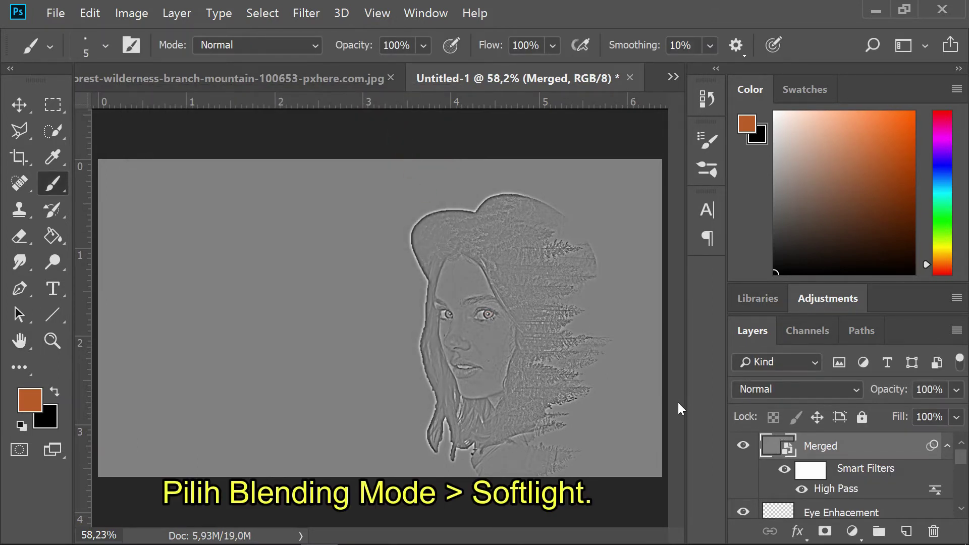
left_click(783, 387)
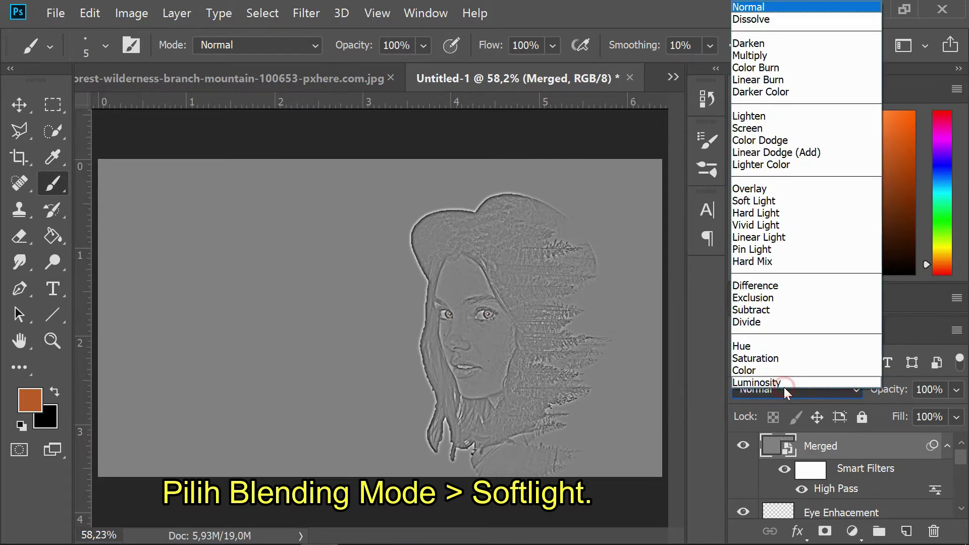
left_click(783, 202)
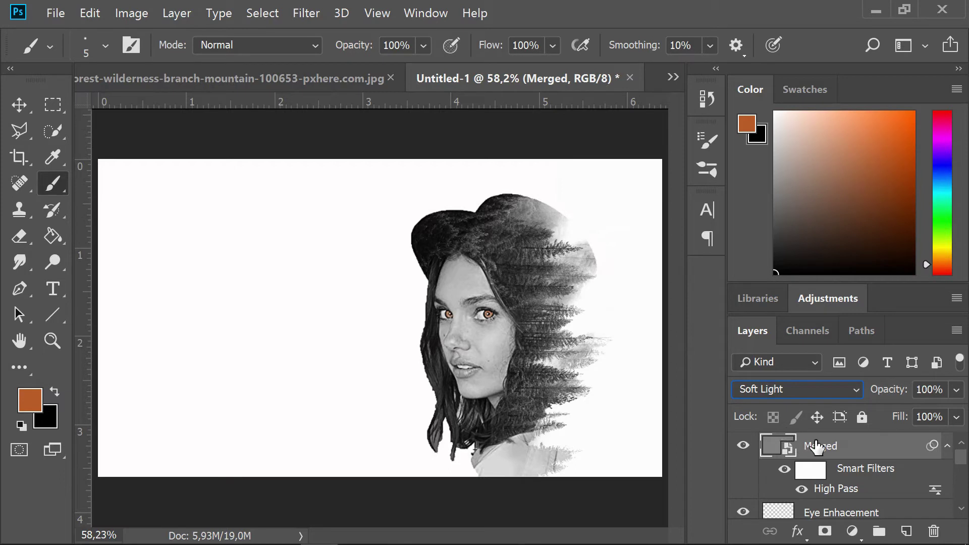
Step: Create a new layer above the Merged layer and name it Bird
left_click(907, 531)
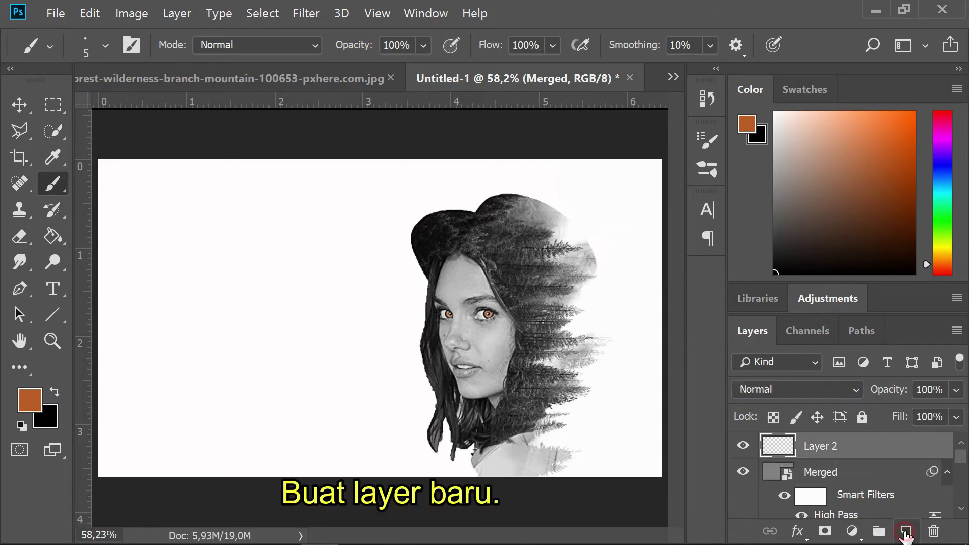
double_click(823, 446)
type("Bird")
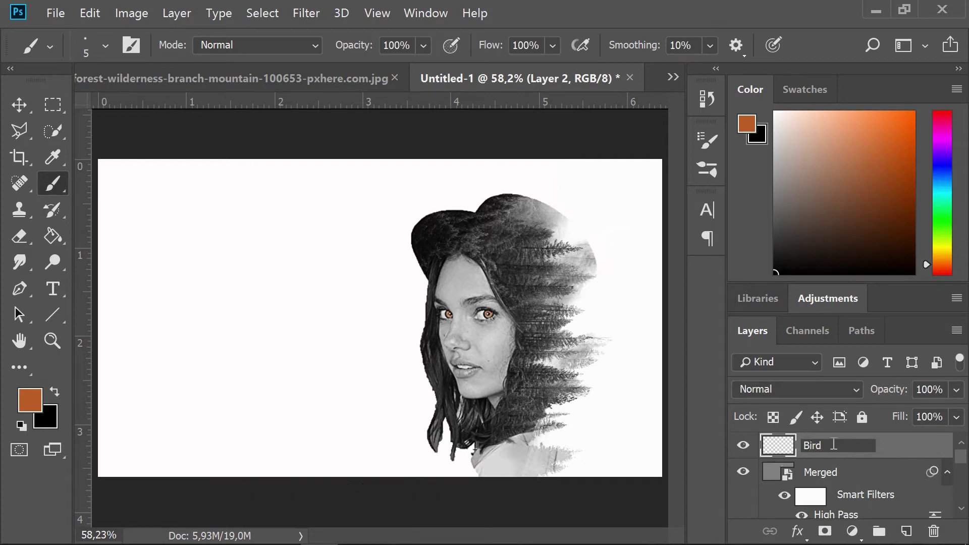
key("Return")
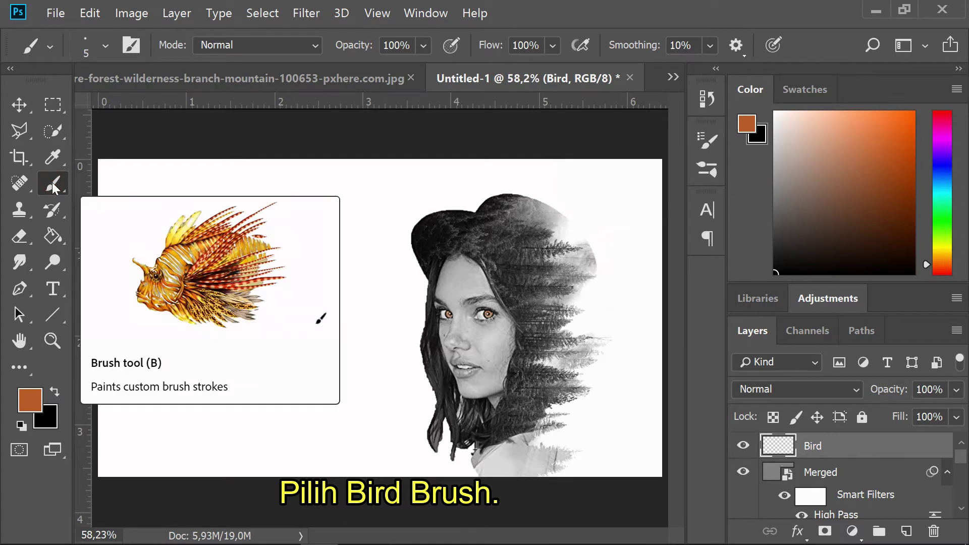
Step: Choose the 251 px bird brush tip, with the brush size at 40 and black as the foreground color
left_click(711, 144)
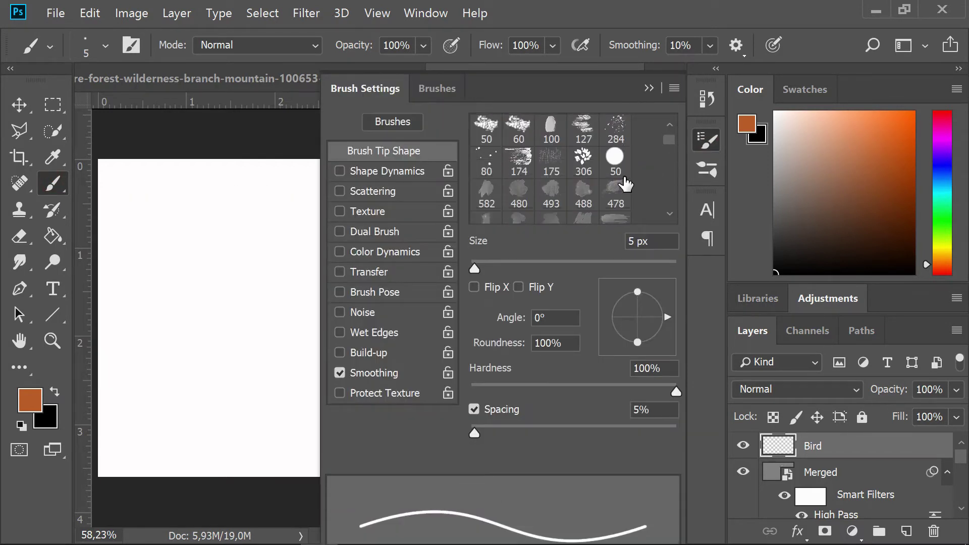
left_click_drag(669, 141, 671, 184)
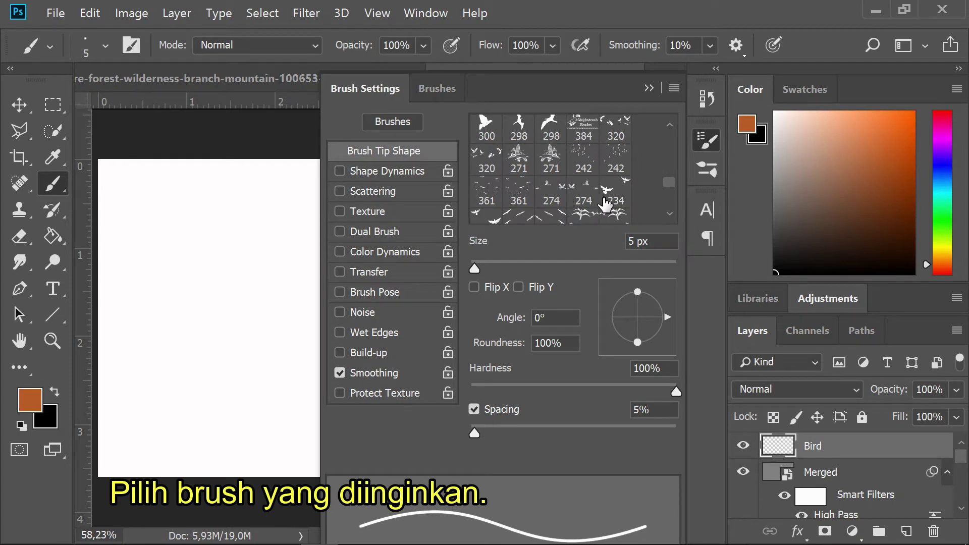
left_click_drag(667, 180, 668, 192)
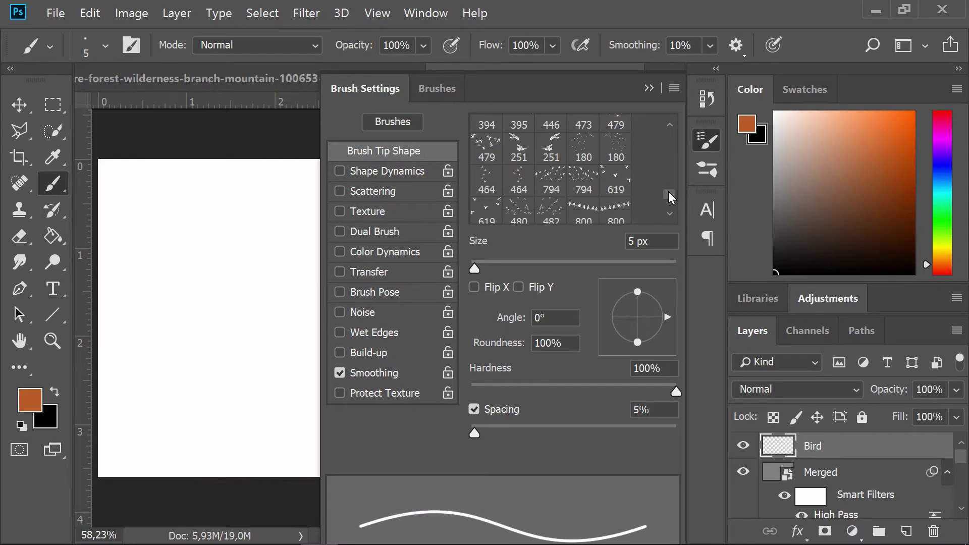
left_click(553, 150)
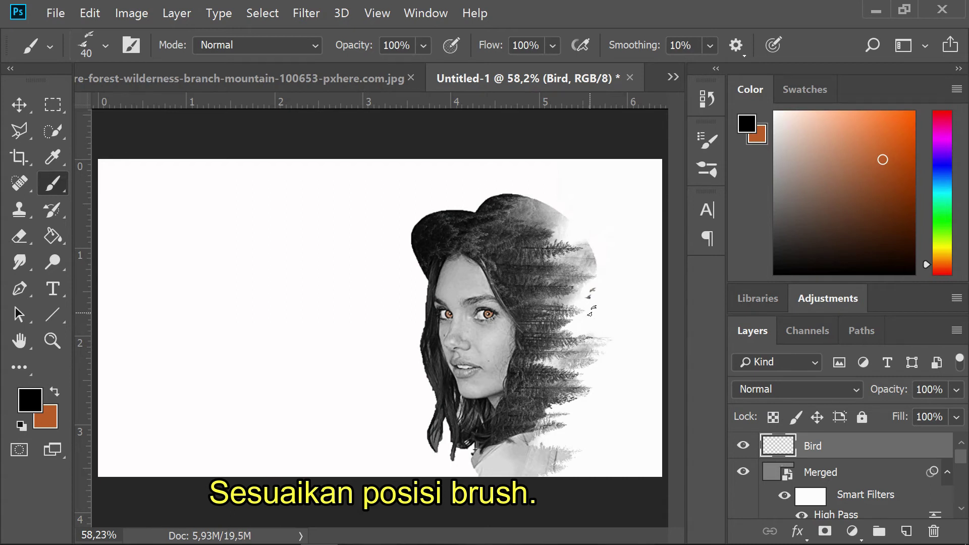
Step: Stamp small black birds on the Bird layer beside the outer tips of the trees, undoing misplaced stamps along the way
left_click(594, 305)
key("ctrl+z")
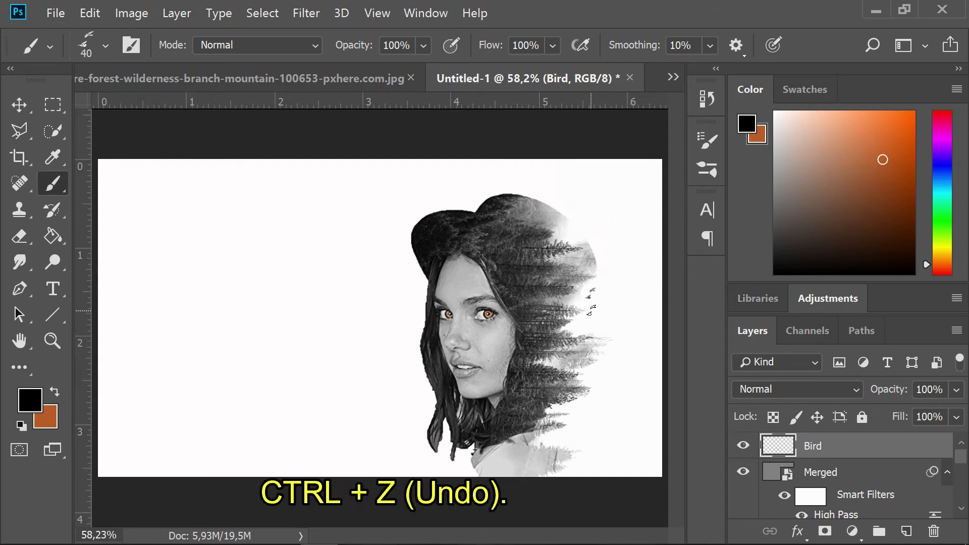
left_click(581, 325)
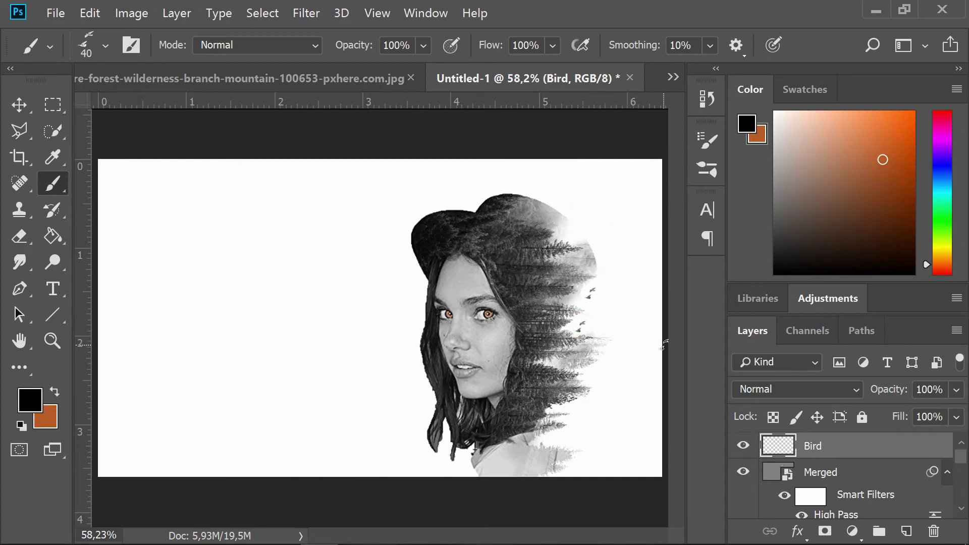
key("ctrl+z")
left_click(596, 302)
left_click(580, 325)
left_click(589, 322)
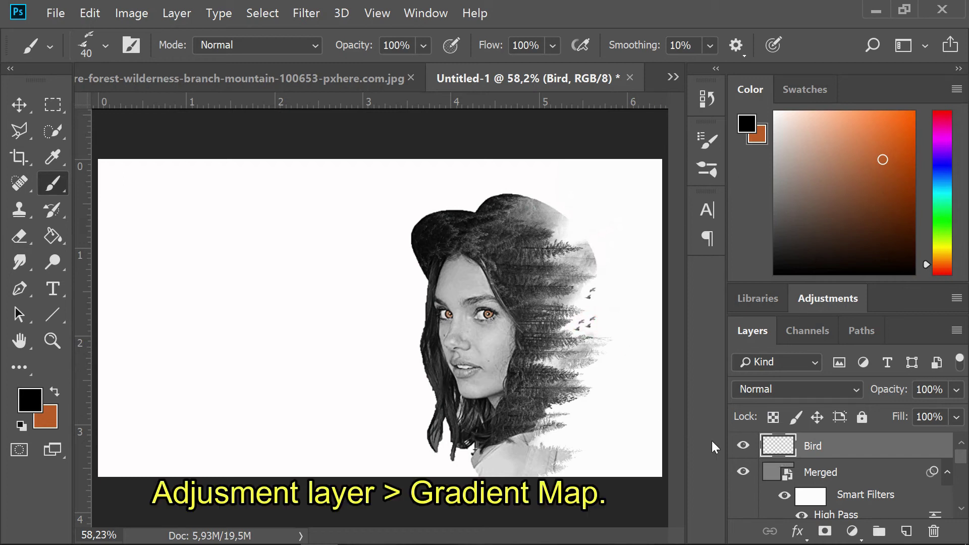
Step: Add a Gradient Map adjustment layer above the Bird layer, try several gradient presets and apply Blue, Red, Yellow
left_click(853, 532)
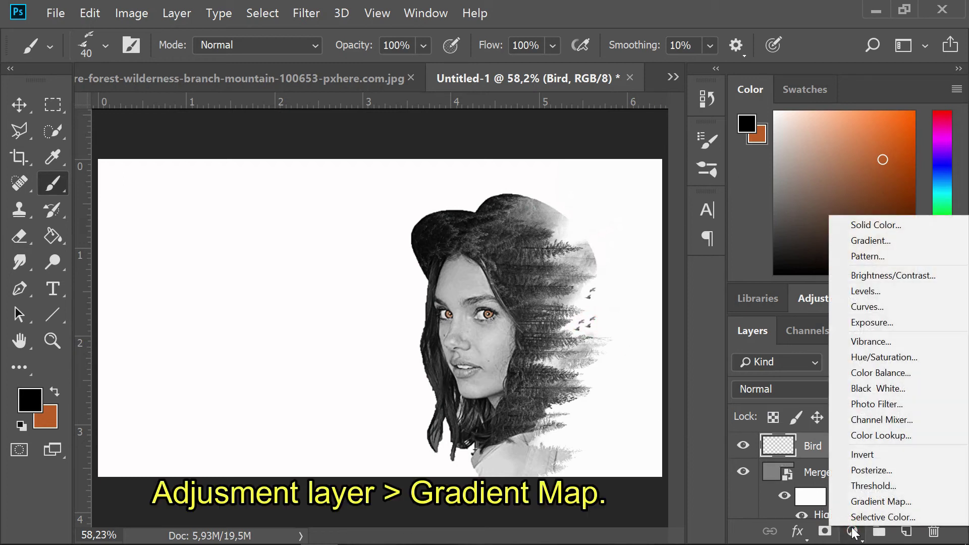
left_click(881, 501)
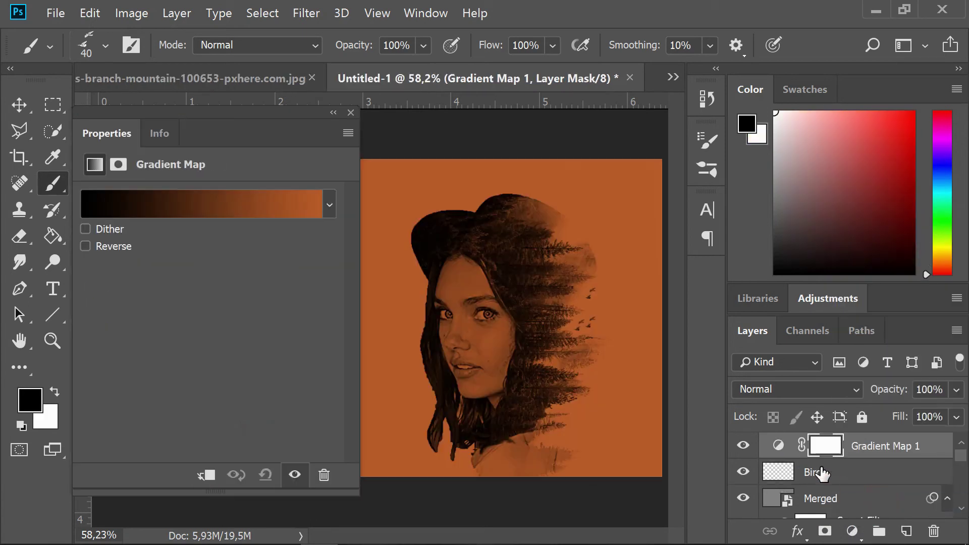
left_click(234, 205)
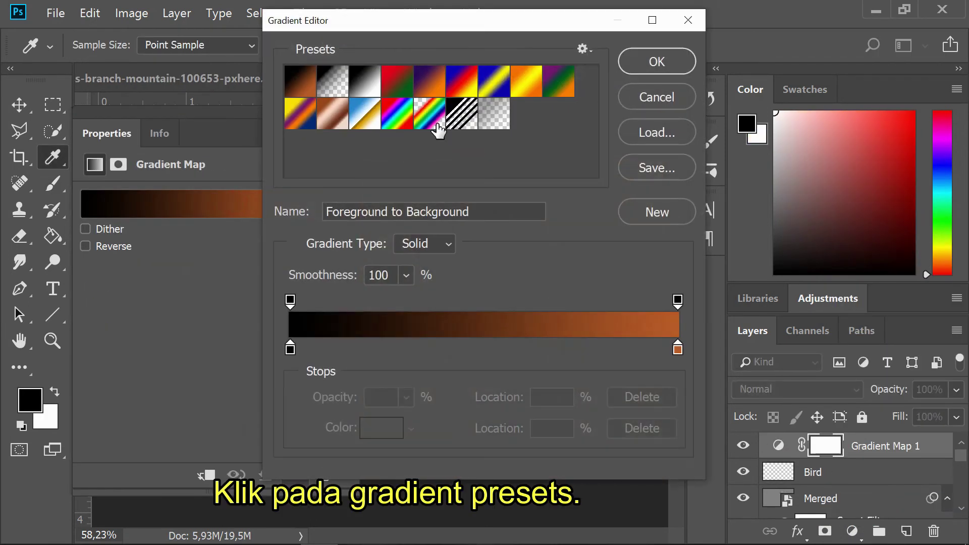
left_click_drag(519, 21, 819, 50)
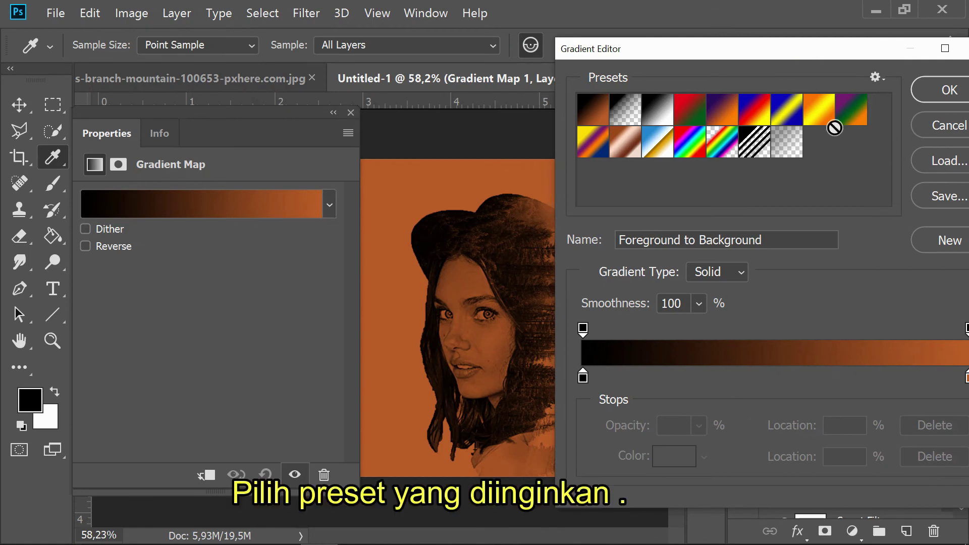
left_click(817, 112)
left_click(776, 117)
left_click(732, 124)
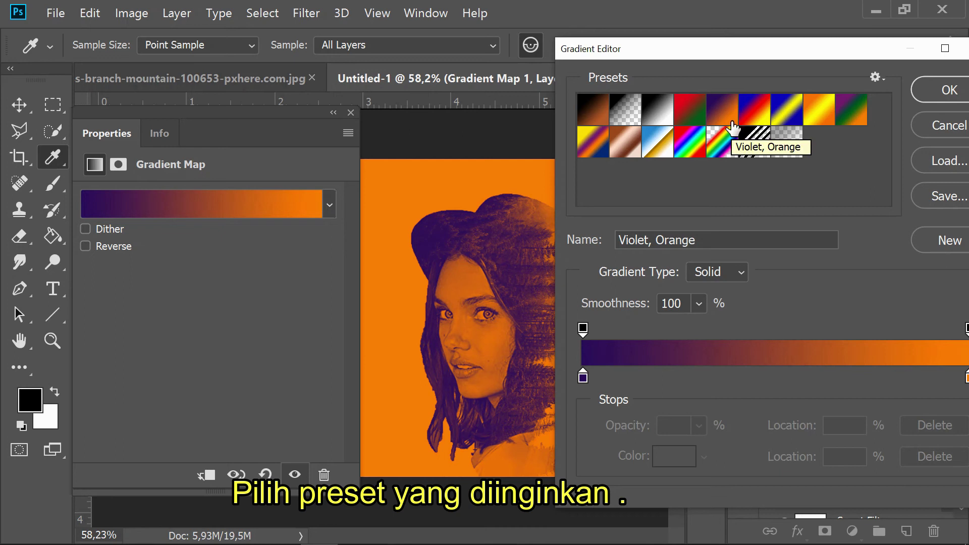
left_click(702, 118)
left_click(757, 114)
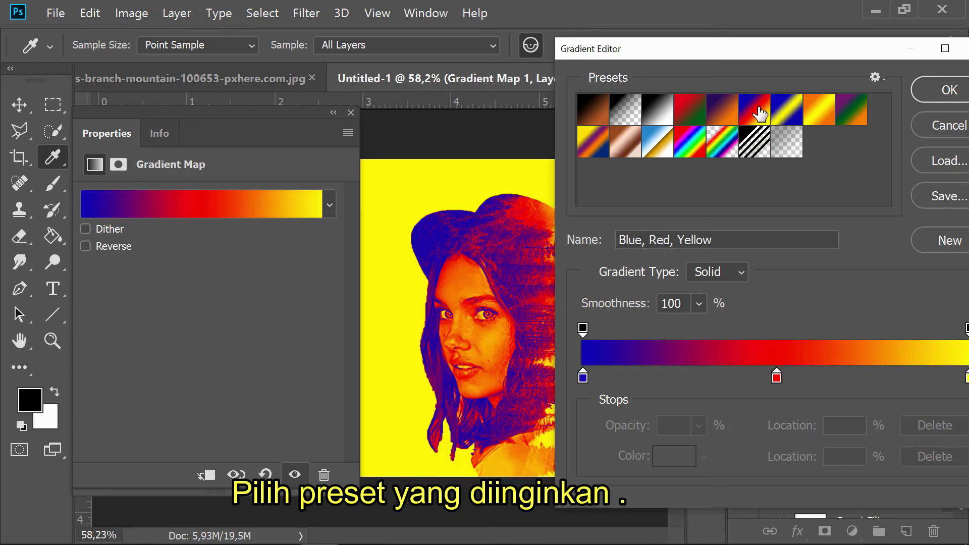
left_click(790, 115)
left_click(756, 115)
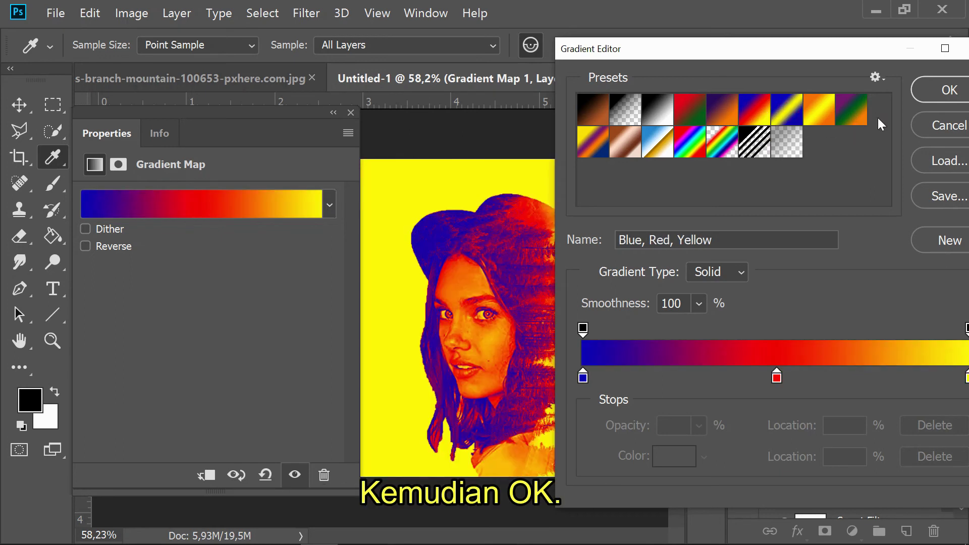
left_click(944, 95)
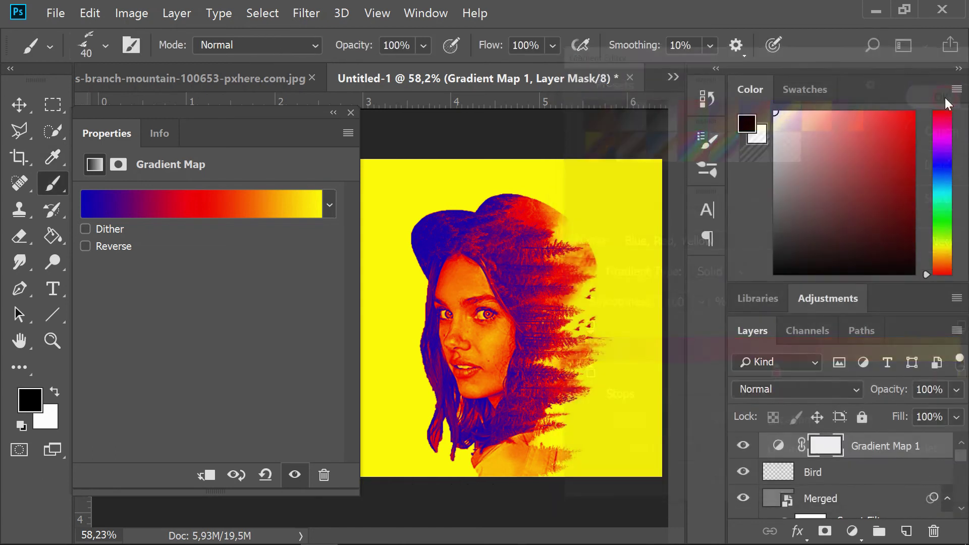
left_click(351, 112)
Step: Set the Gradient Map layer's blend mode to Soft Light and its opacity to 50%
left_click(828, 390)
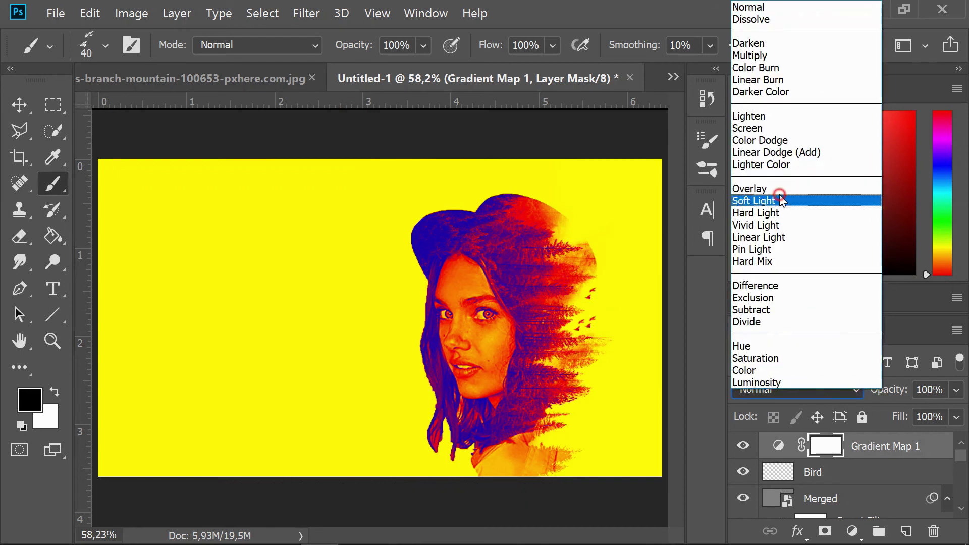
left_click(780, 198)
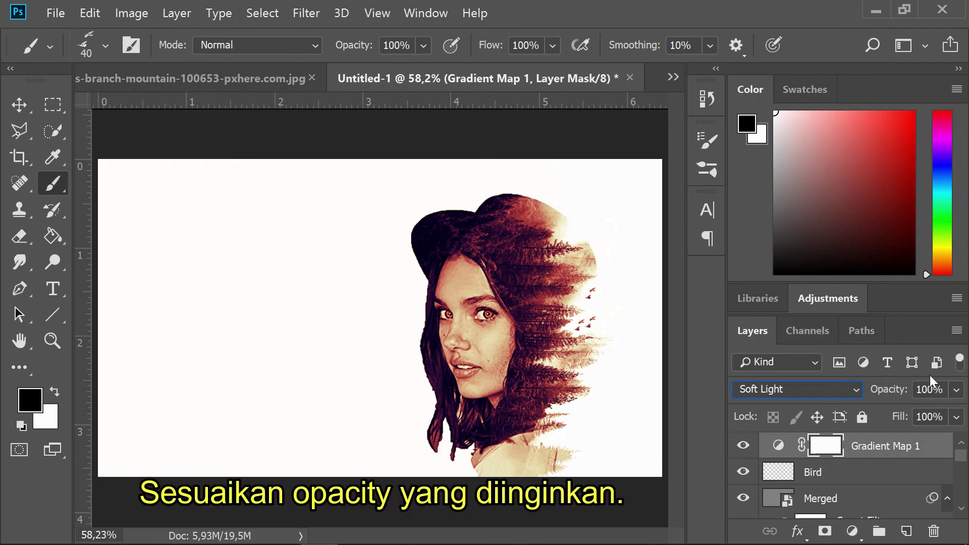
left_click(958, 394)
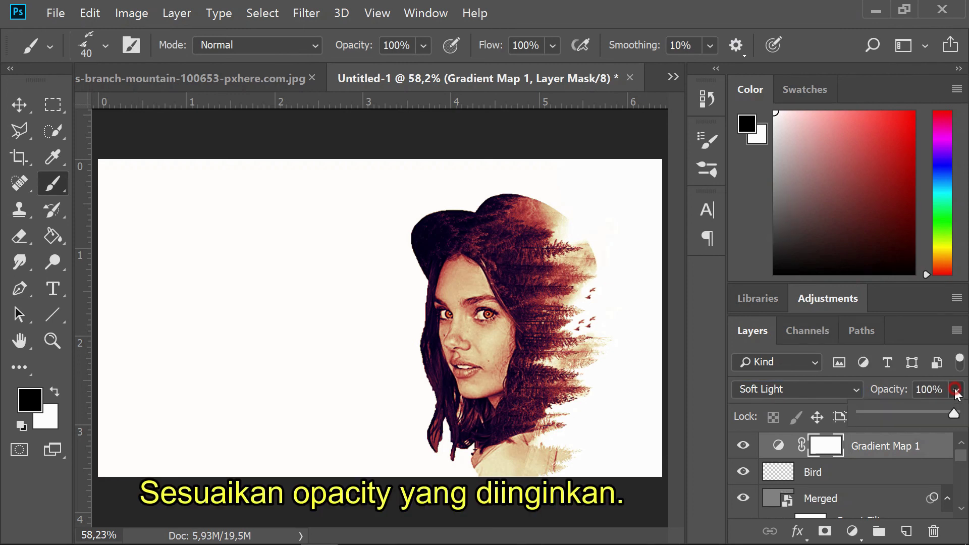
left_click_drag(956, 410, 922, 414)
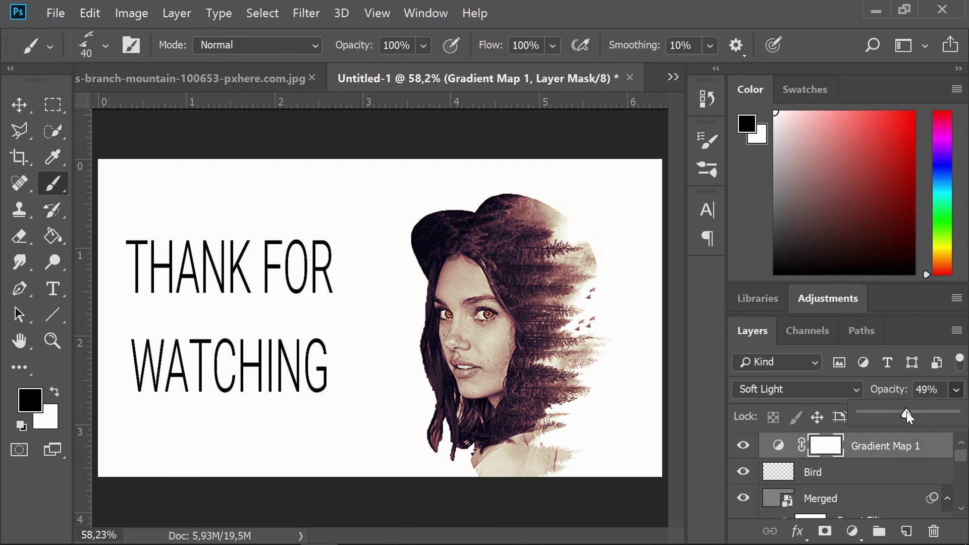
left_click_drag(907, 411, 908, 411)
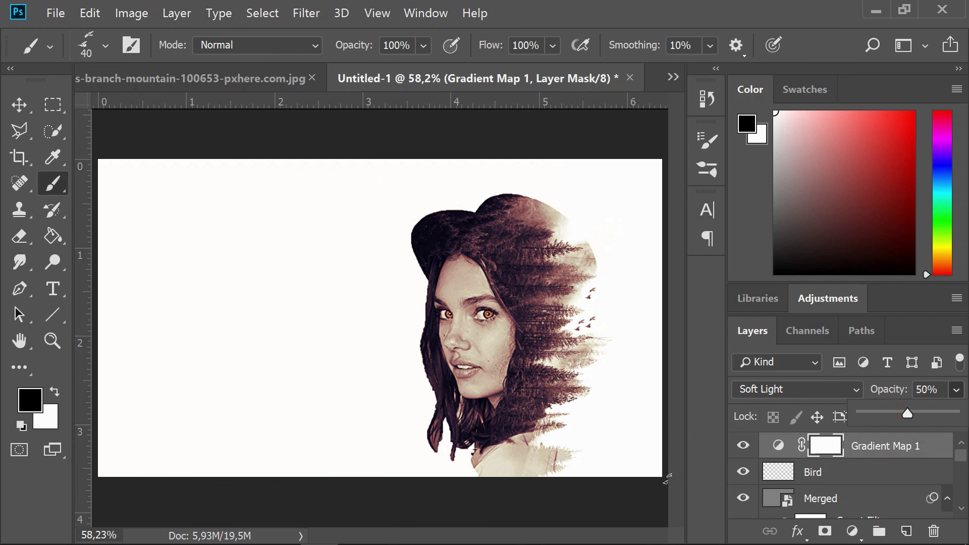